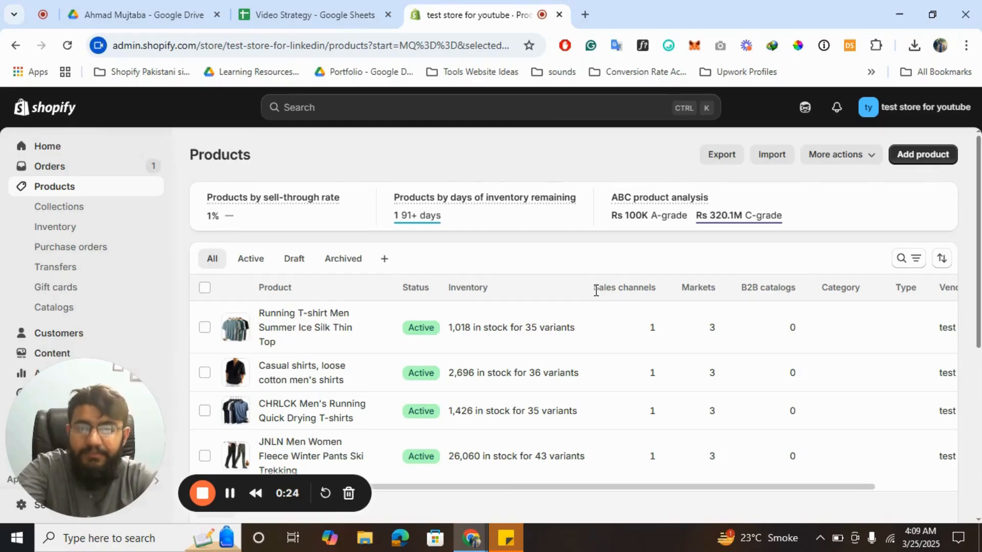
Step: Select all ten listed products and open them for bulk editing
click(205, 288)
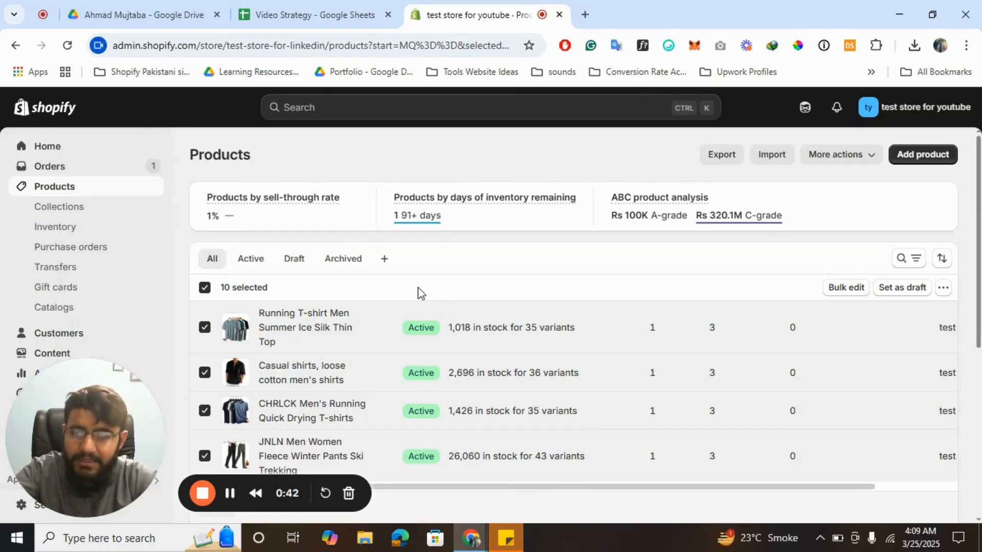
scroll(364, 373, down, 2)
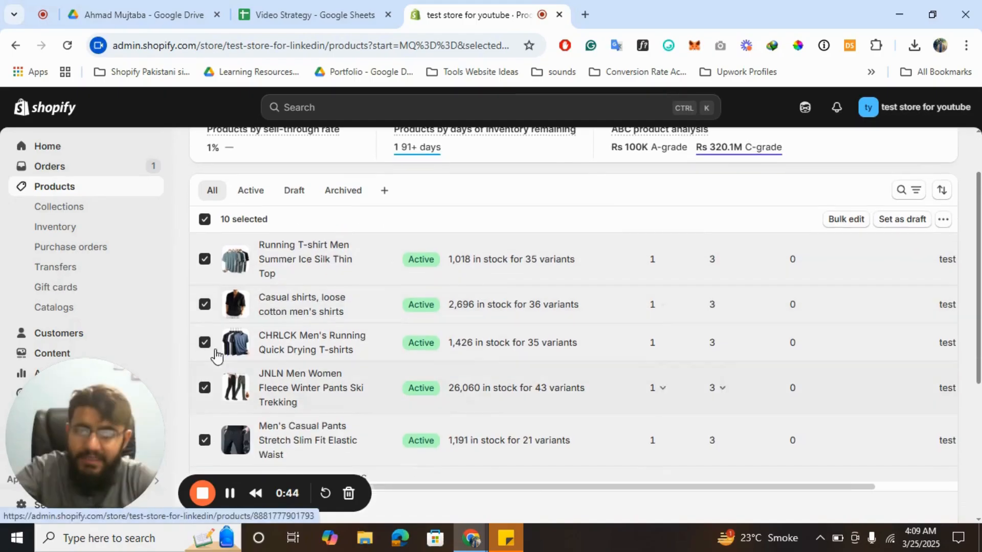
click(205, 306)
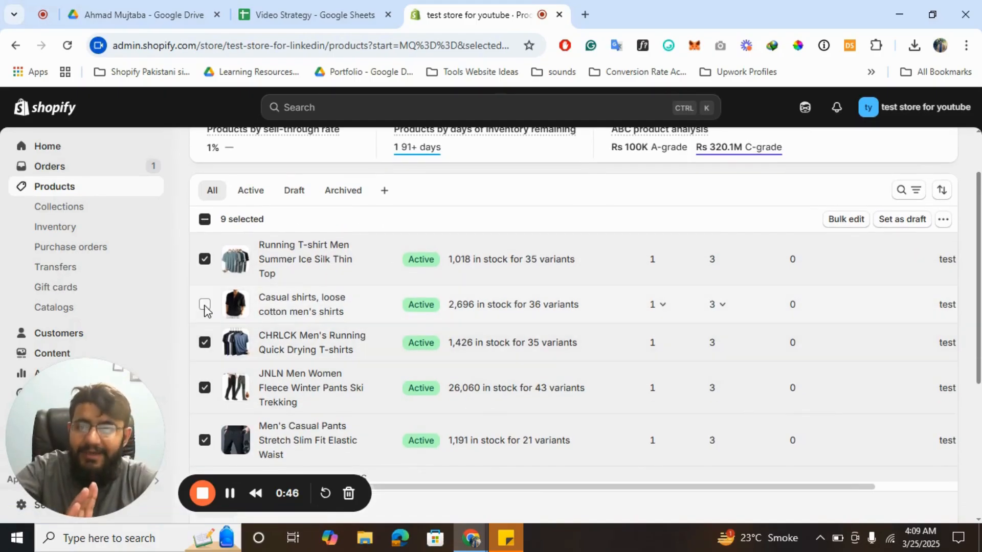
click(205, 306)
scroll(501, 311, up, 2)
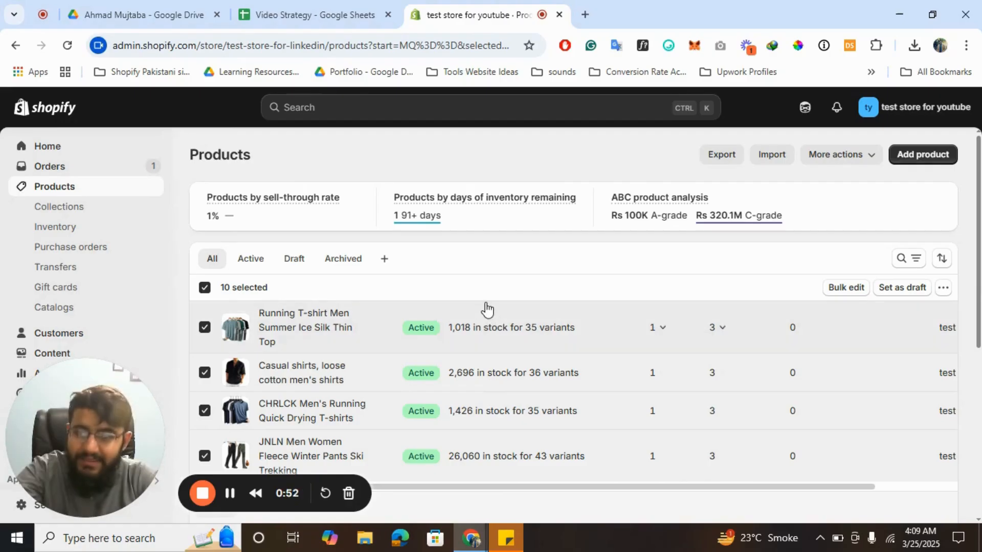
click(851, 288)
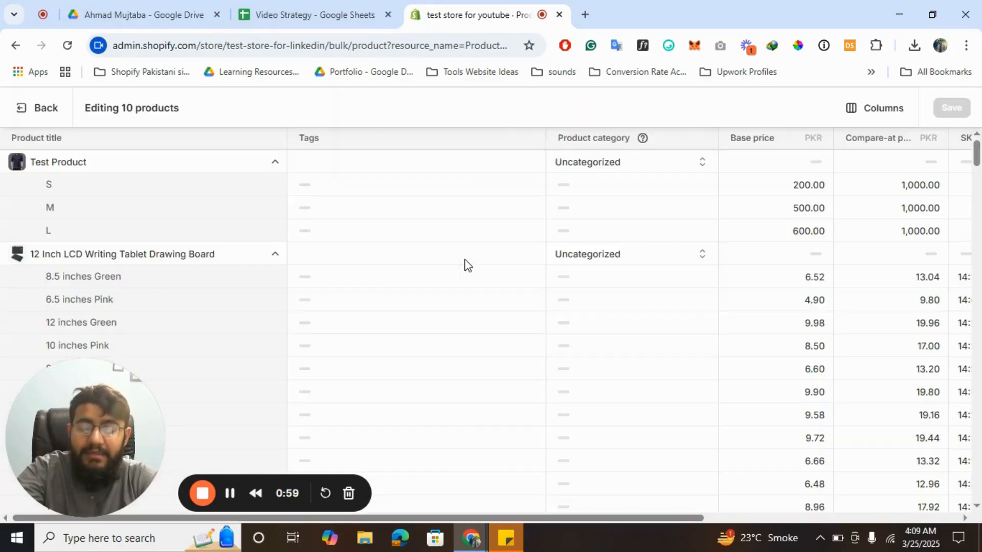
Step: Look through the bulk editor's columns and product rows, including tags, category, prices, SKU and quantity tracking
drag(372, 140, 420, 234)
scroll(420, 233, right, 6)
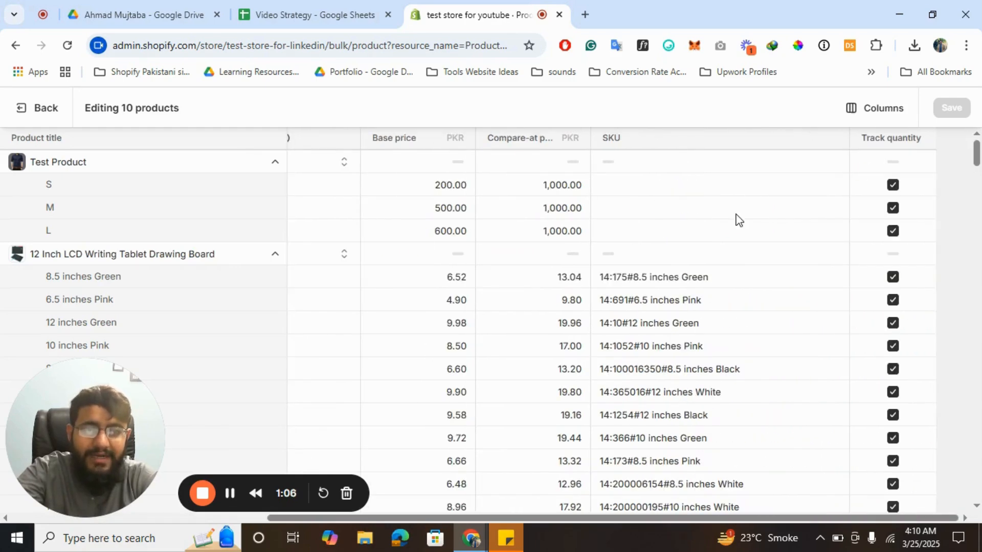
scroll(738, 219, left, 5)
scroll(740, 220, left, 1)
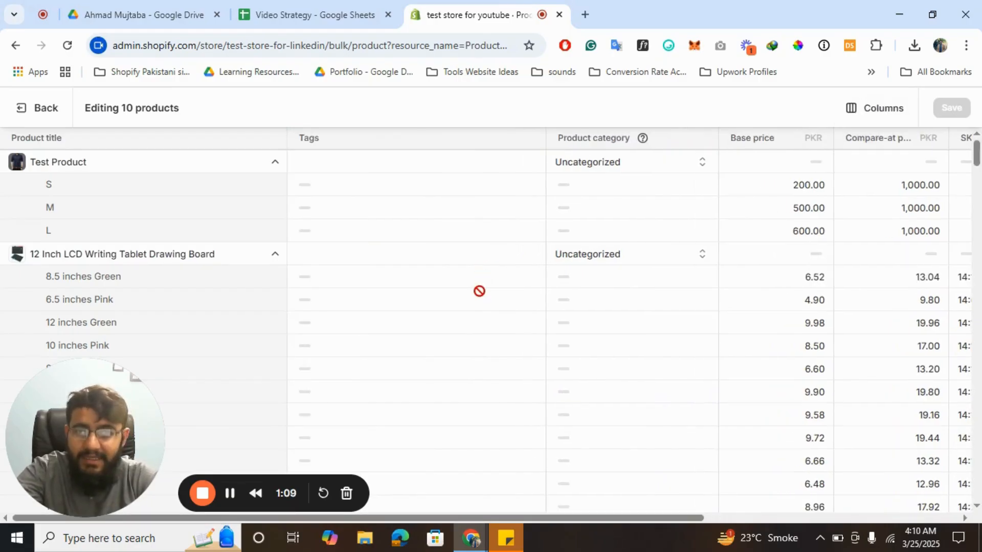
scroll(480, 291, down, 4)
scroll(486, 324, up, 4)
scroll(486, 324, down, 6)
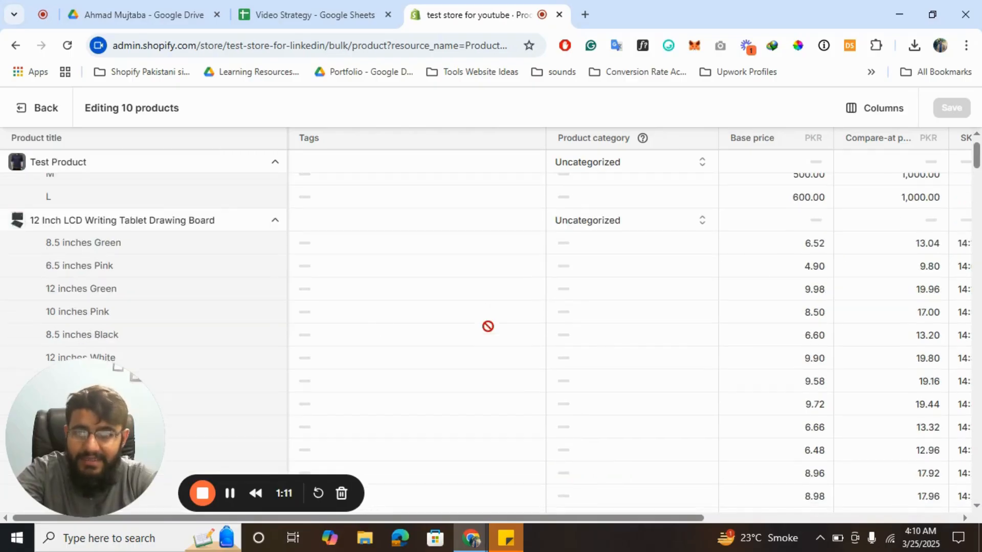
scroll(488, 326, down, 5)
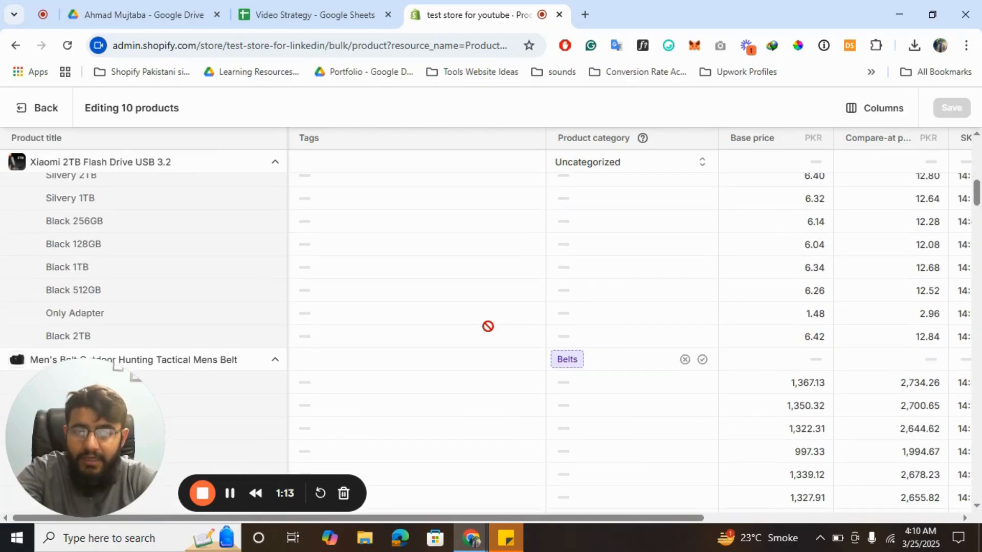
scroll(488, 326, up, 10)
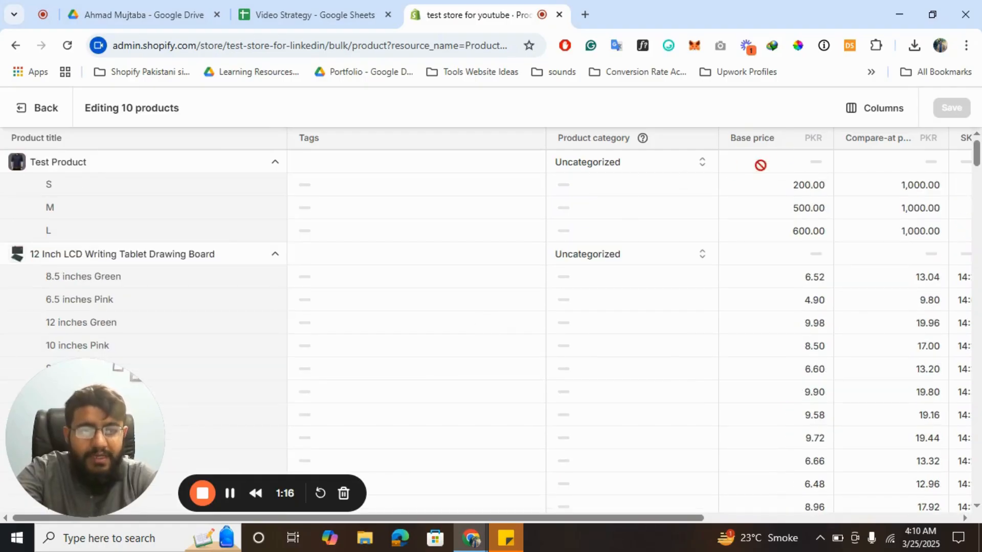
Step: Remove the Product category column from the bulk editor and show the Product type column instead
click(883, 108)
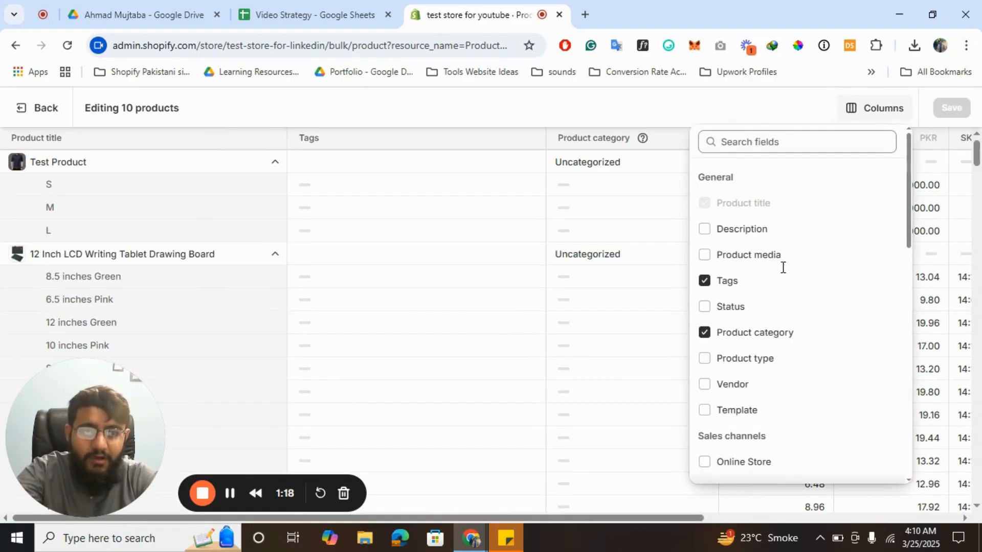
click(705, 333)
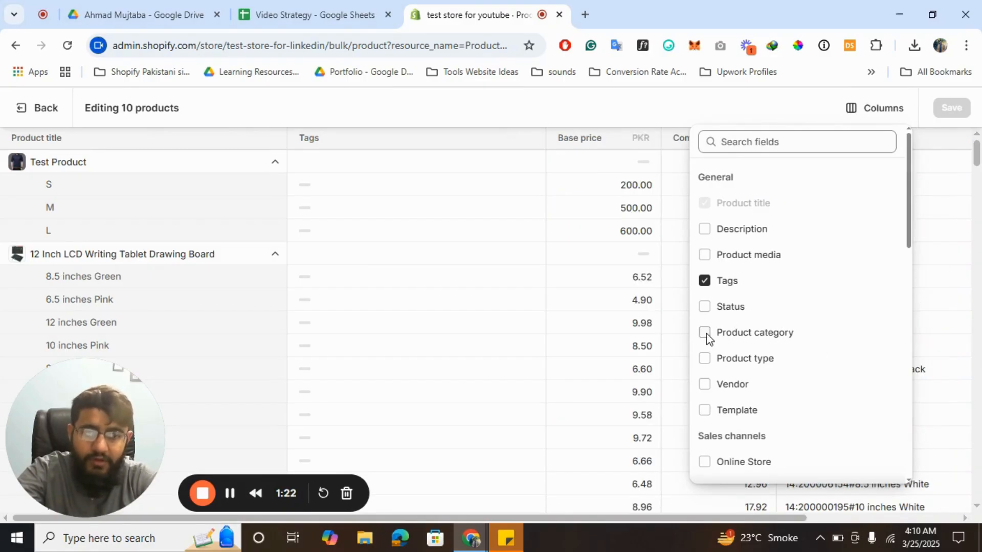
click(705, 358)
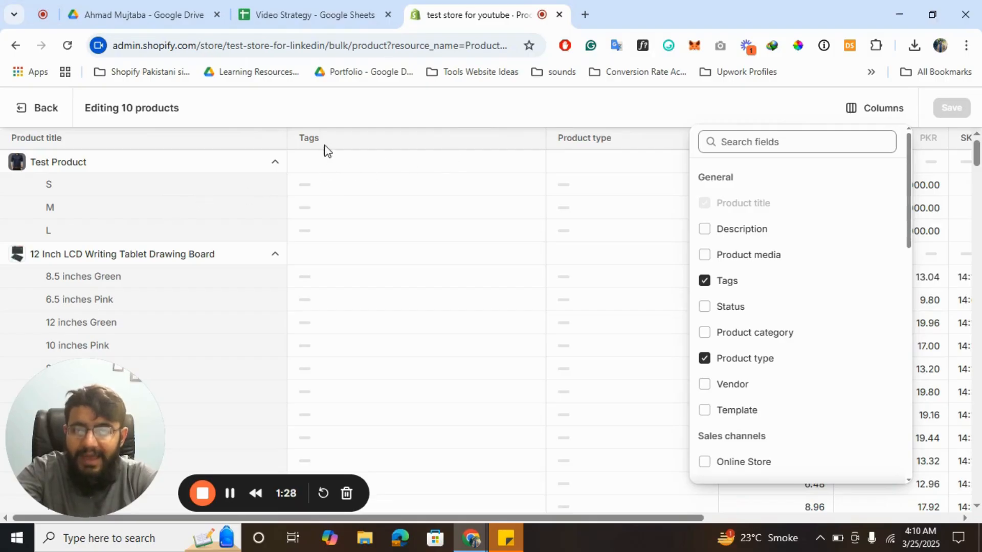
Step: Add the tag "Test Product" to the Test Product row
click(407, 166)
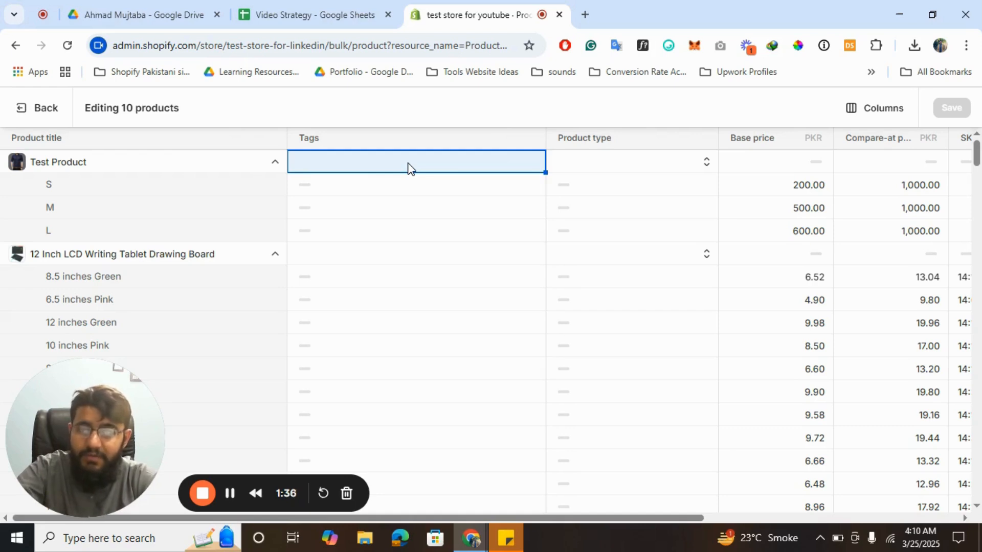
click(408, 165)
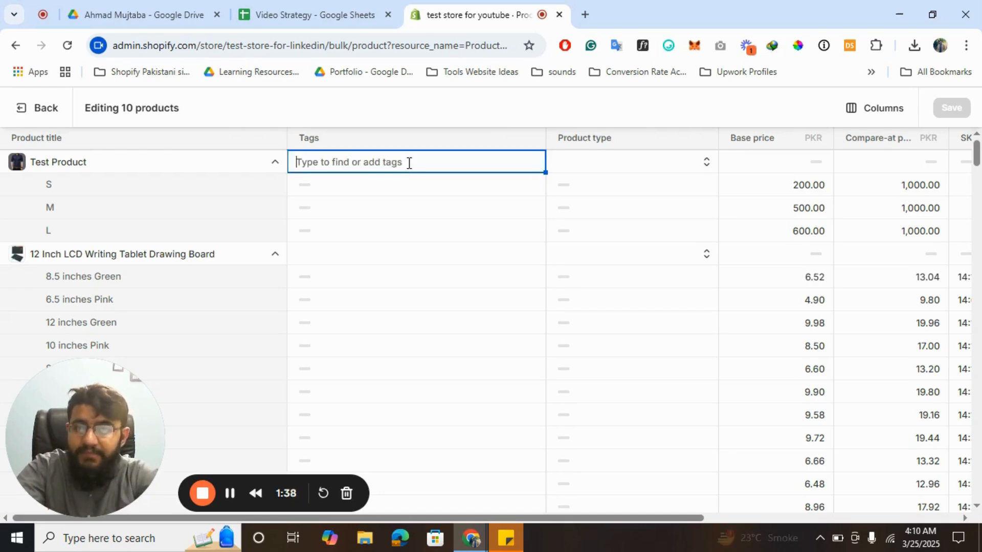
text(Test Product)
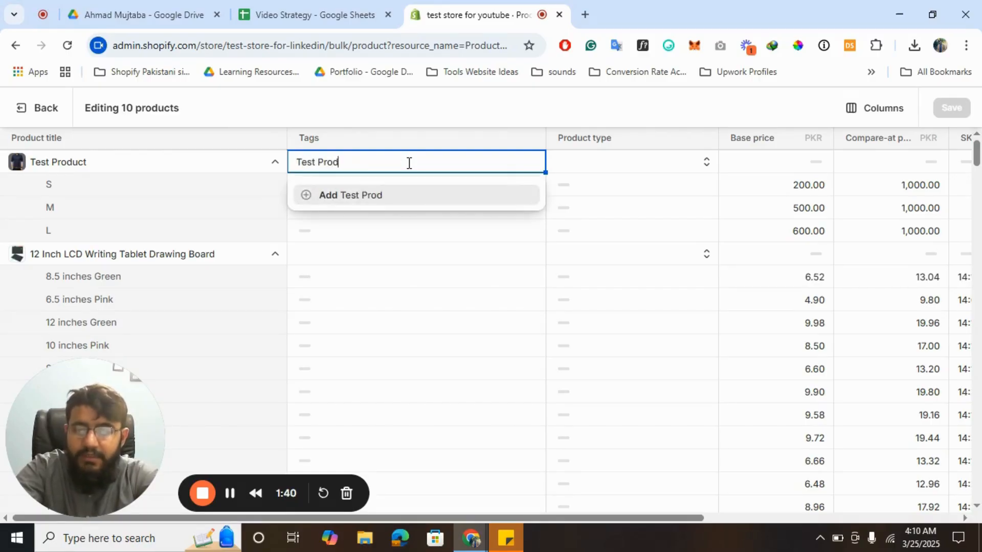
click(338, 197)
key(Return)
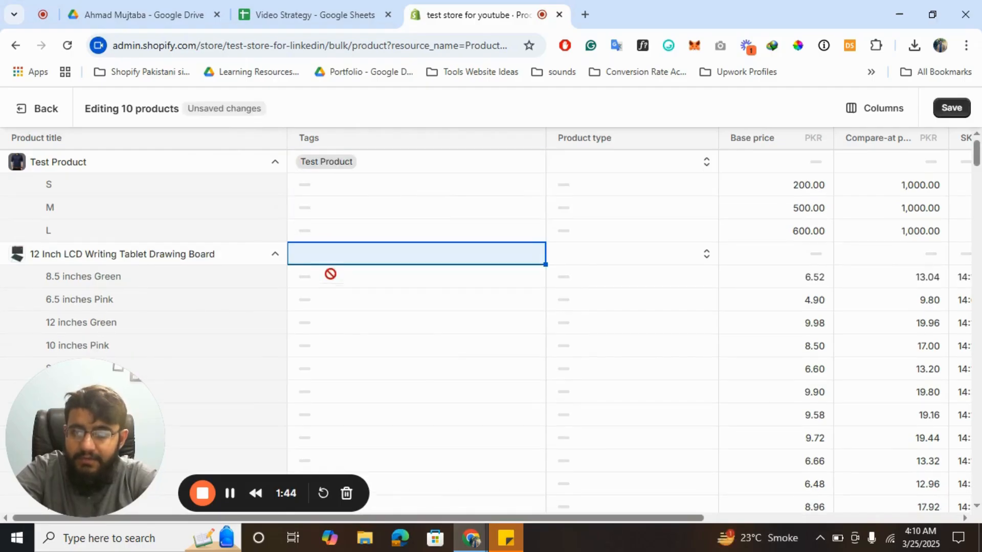
Step: Add the tag "LCD Writing" to the 12 Inch LCD Writing Tablet Drawing Board
click(330, 257)
text(L)
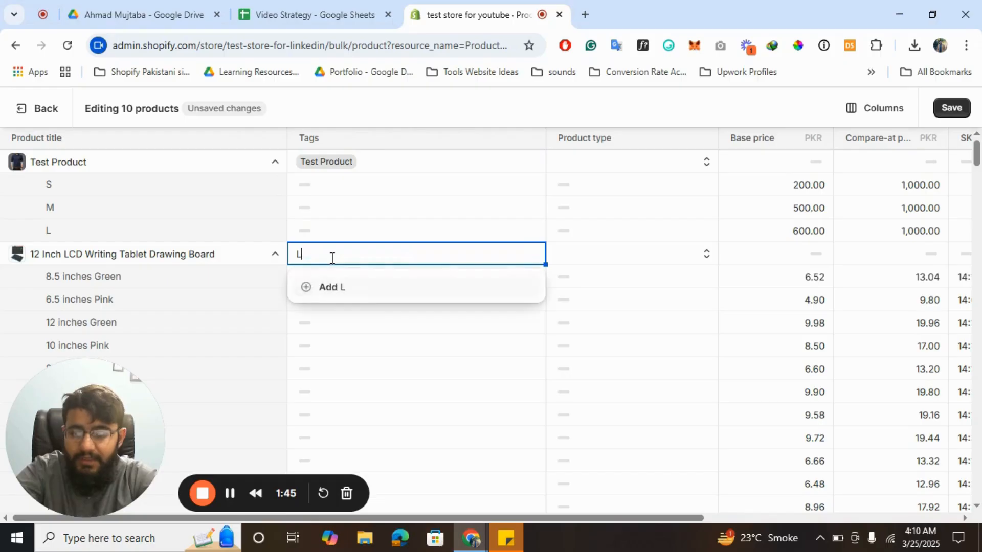
text(CD Writ)
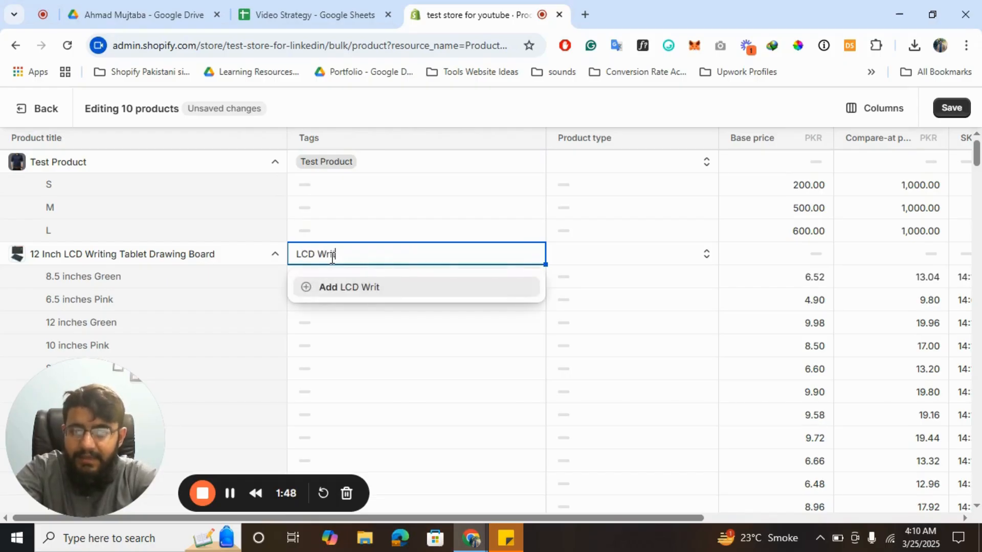
text(ing)
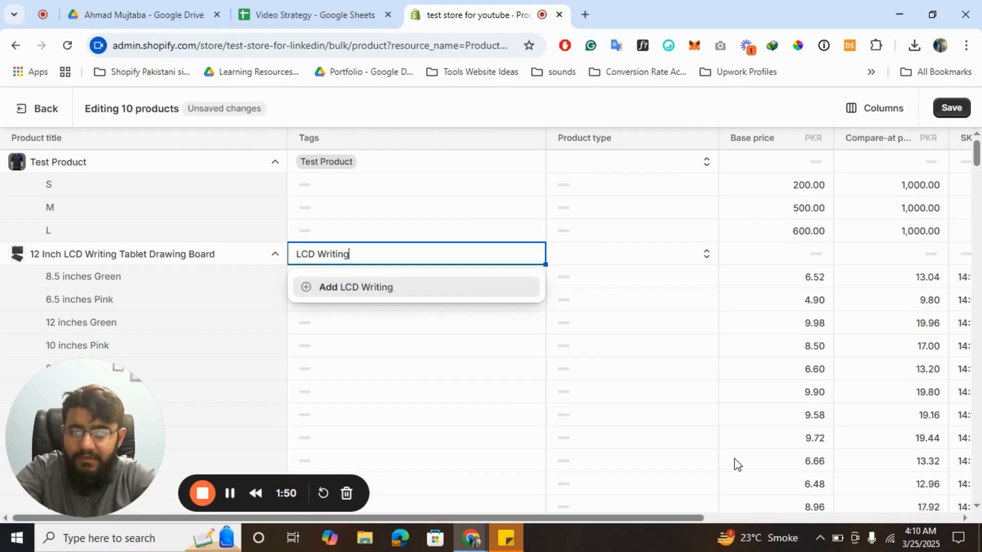
click(349, 293)
Step: Set the product type to "Test" for Test Product and "Kids" for the 12 Inch LCD Writing Tablet Drawing Board
click(708, 171)
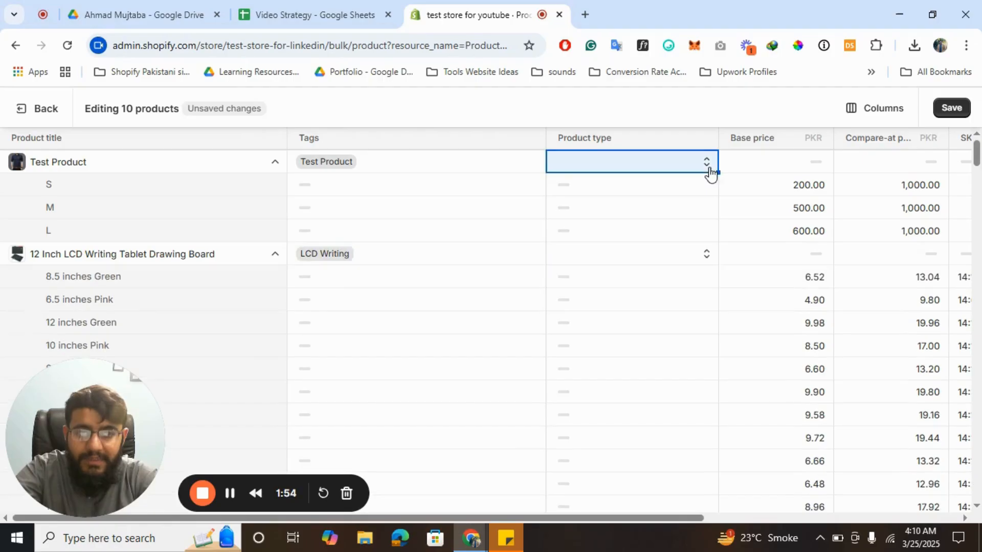
click(711, 171)
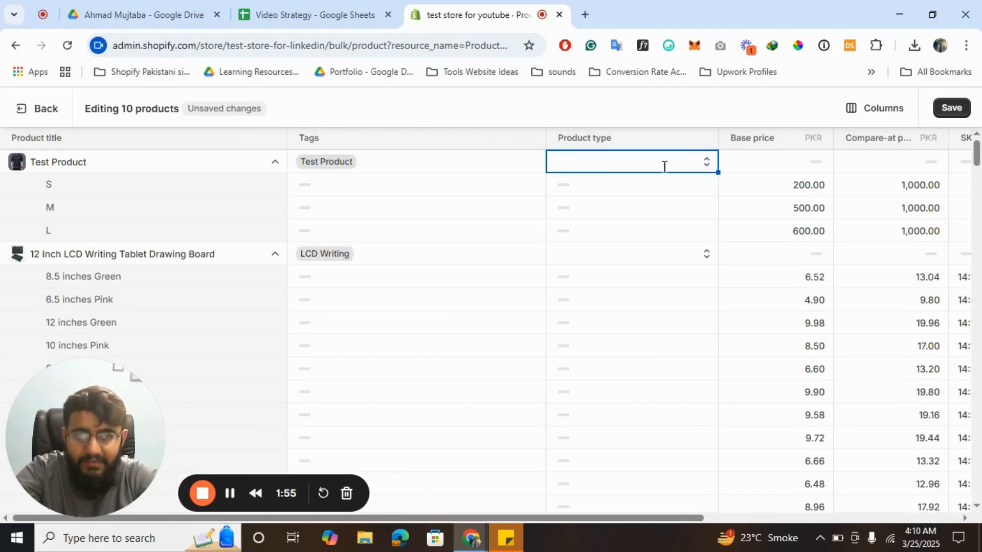
text(Test)
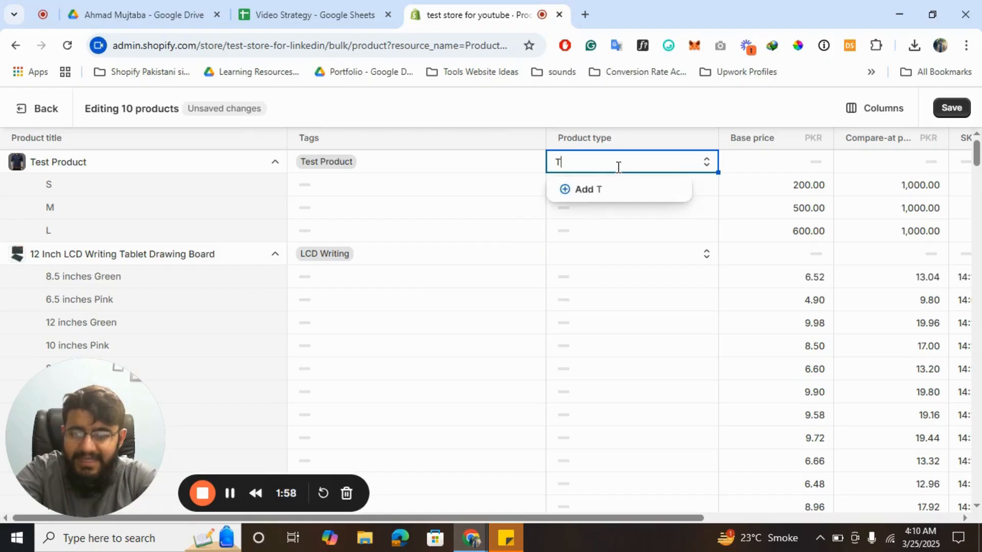
click(594, 190)
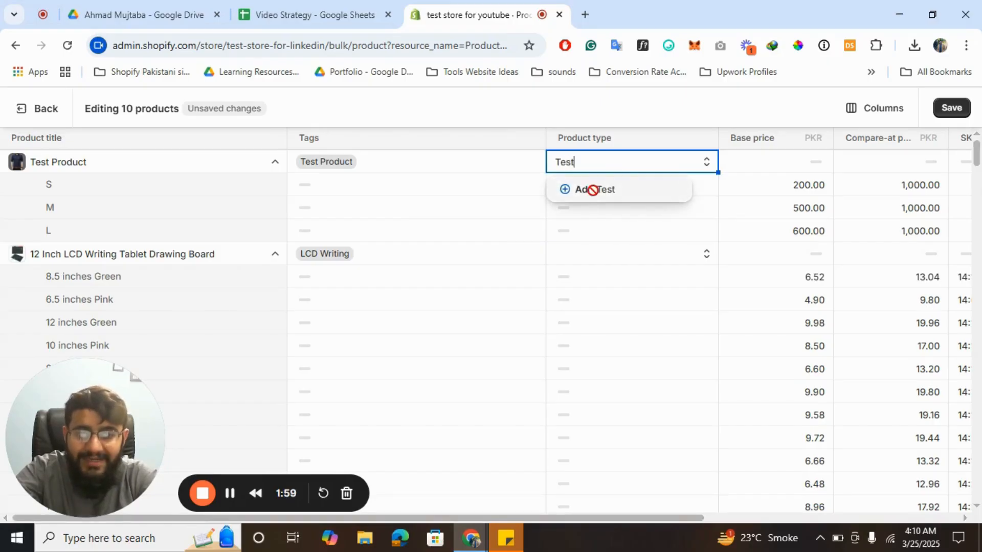
click(605, 253)
text(Kids)
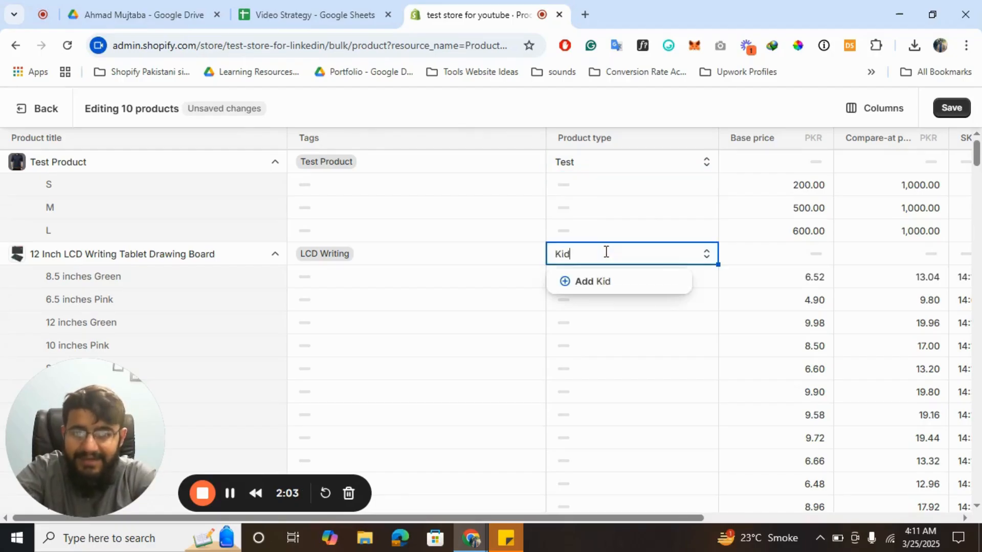
click(593, 278)
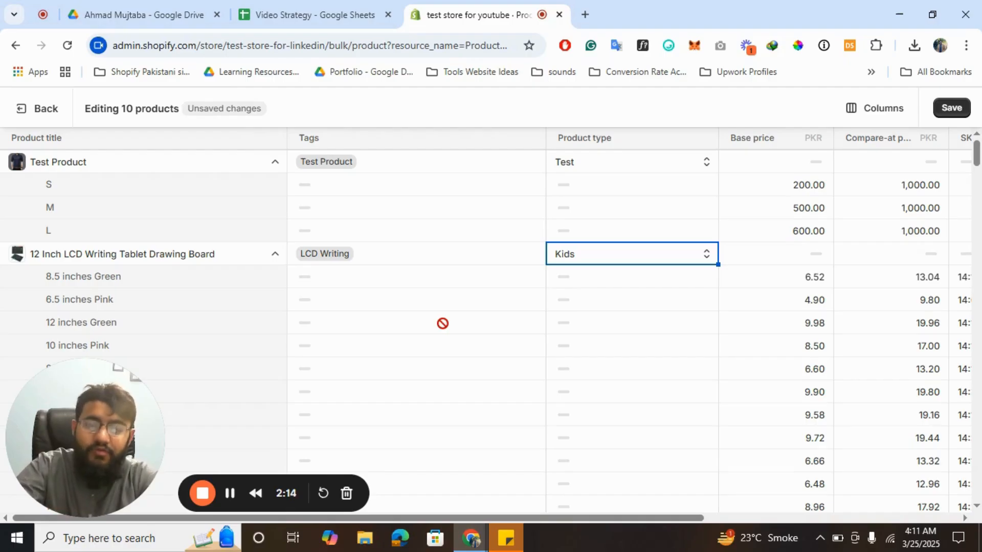
Step: Set the base price of every variant of the 12 Inch LCD Writing Tablet Drawing Board to 5.00 in one group edit
scroll(442, 323, right, 1)
scroll(579, 282, left, 1)
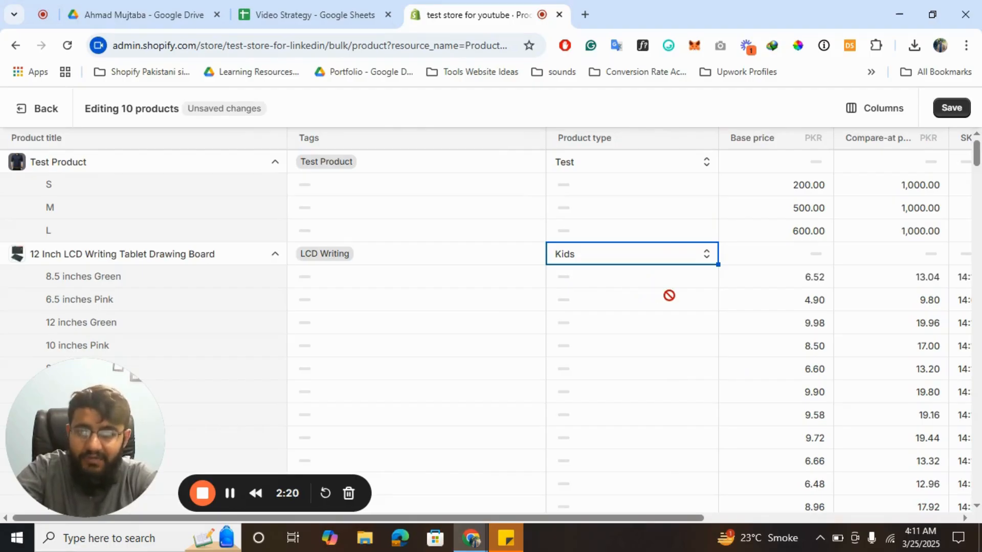
scroll(669, 293, down, 1)
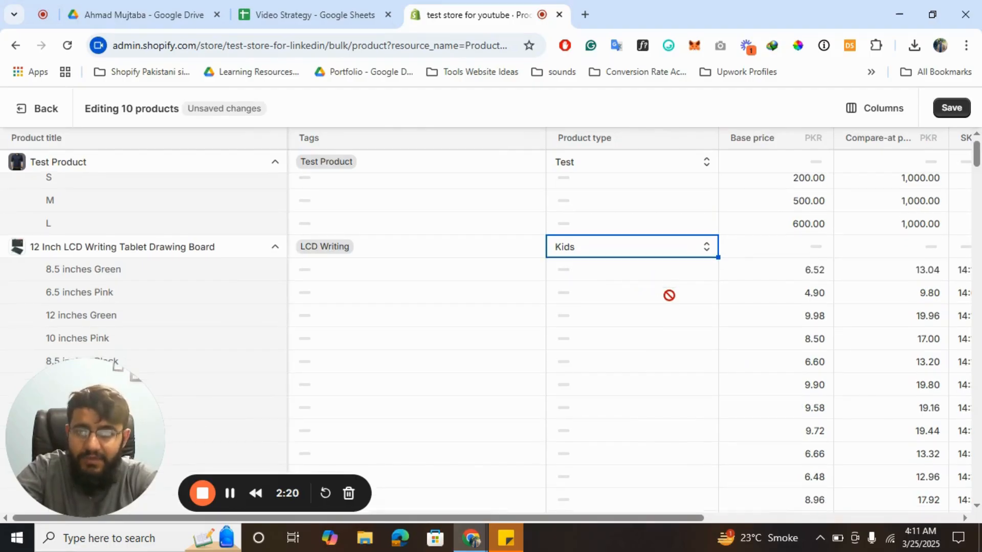
click(806, 270)
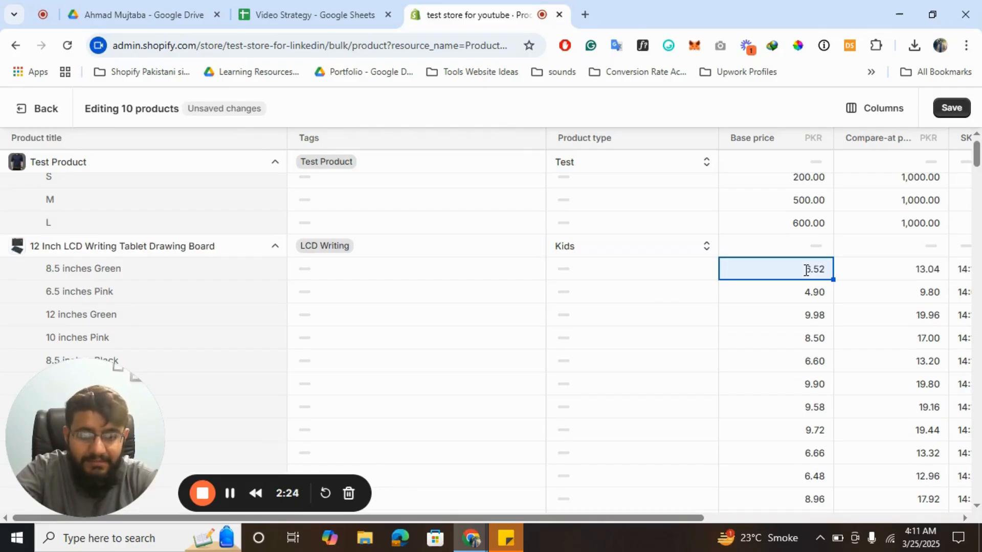
key(shift+Down)
key(shift+Down)
key(shift+Down)
key(shift+Down)
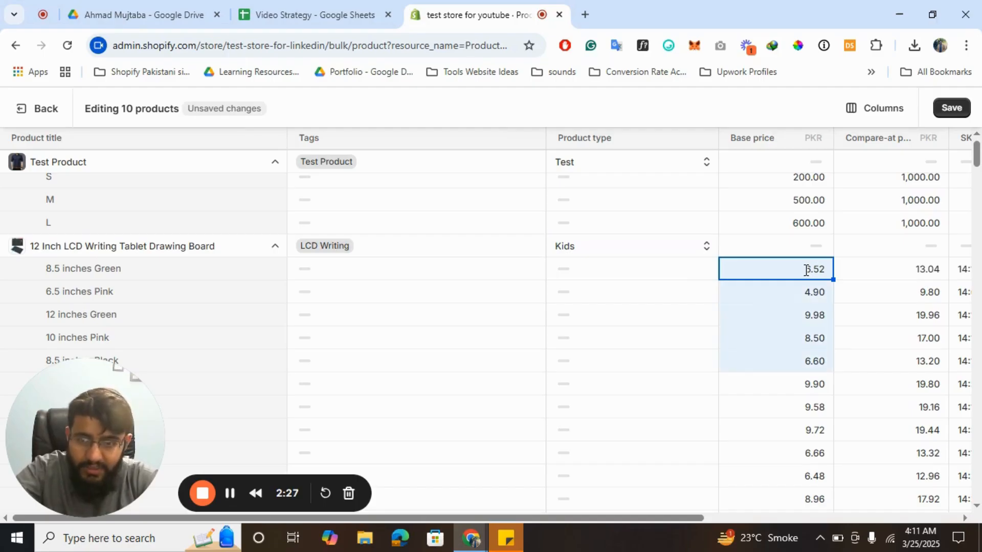
key(shift+Down)
key(shift+Down)
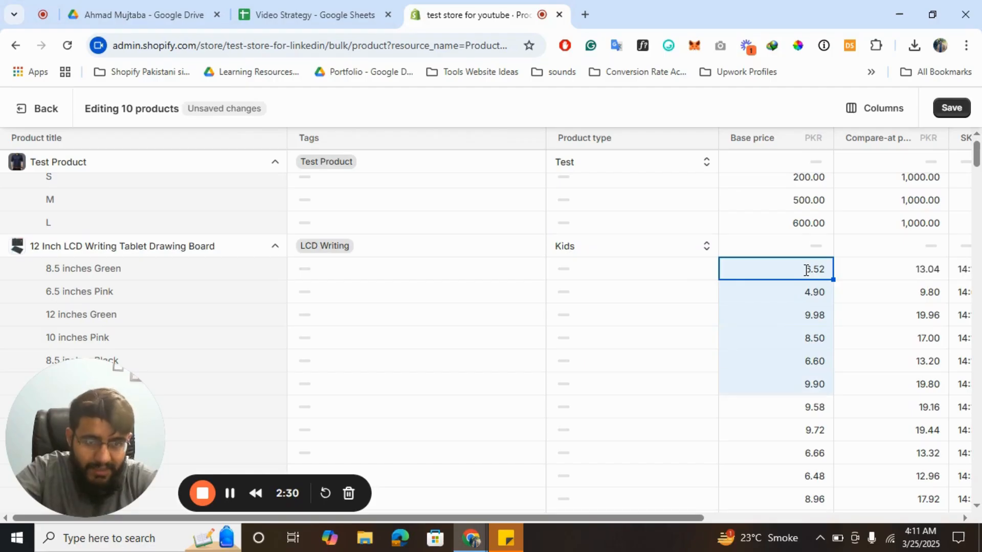
key(shift+Down)
key(shift+Down)
key(shift+Down)
key(shift+Down)
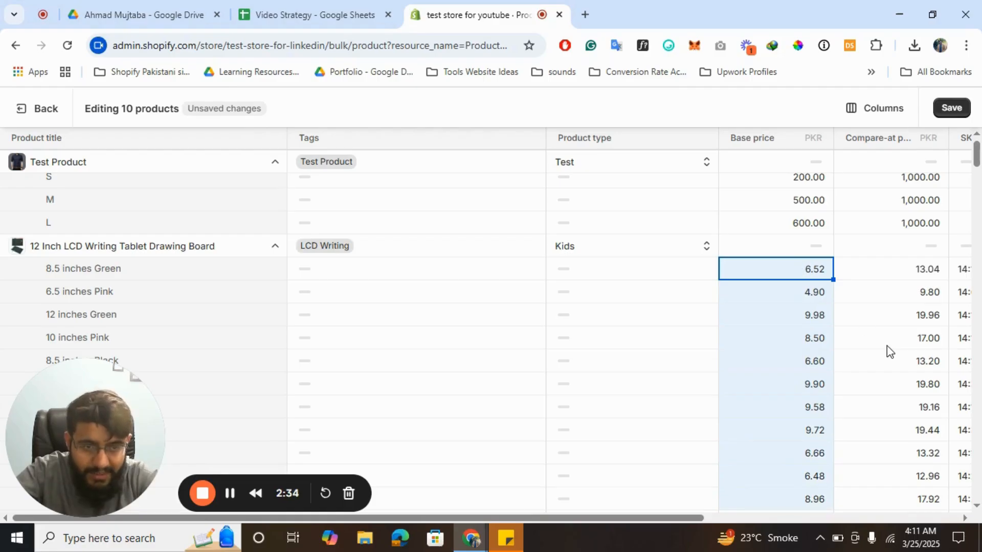
scroll(887, 346, down, 2)
scroll(886, 346, down, 2)
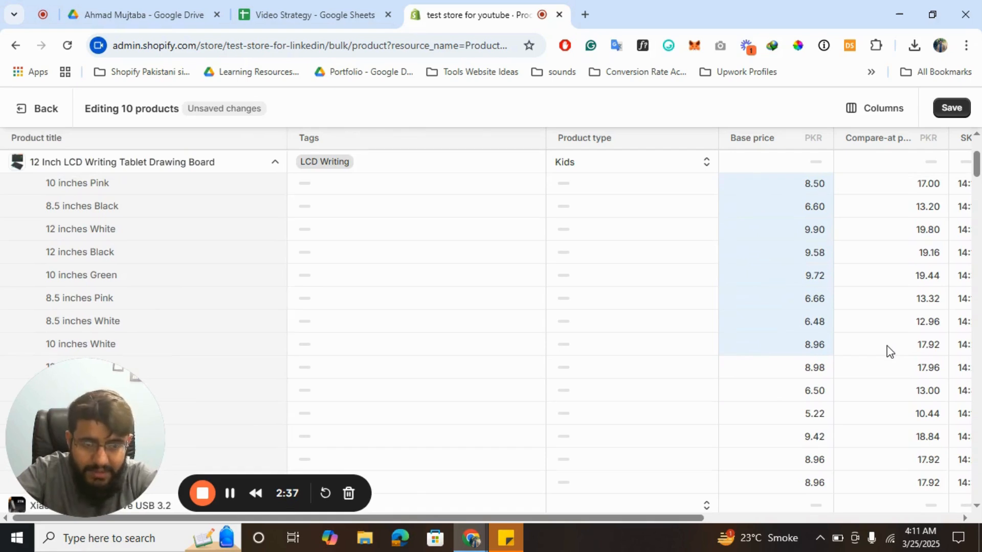
scroll(886, 346, down, 1)
scroll(679, 370, down, 2)
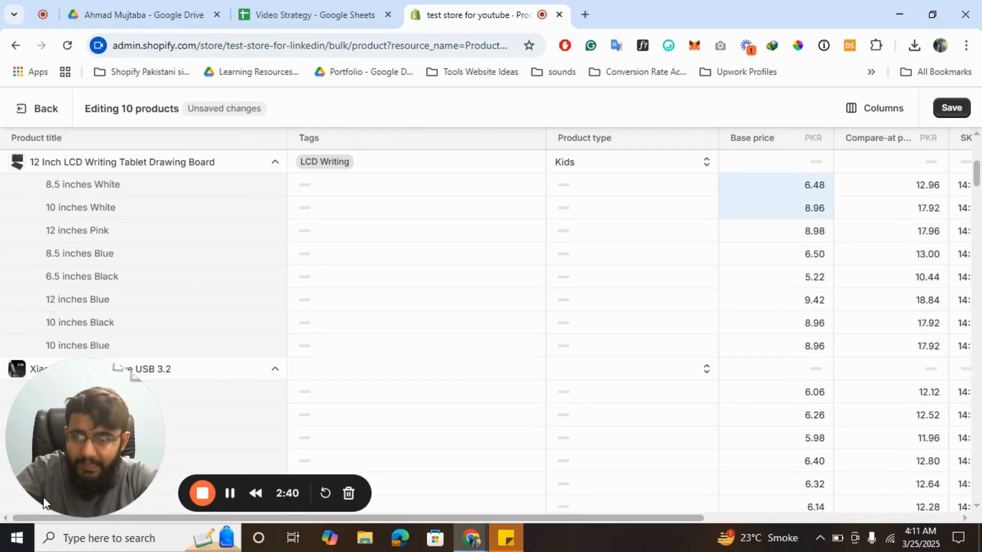
mouse_move(76, 493)
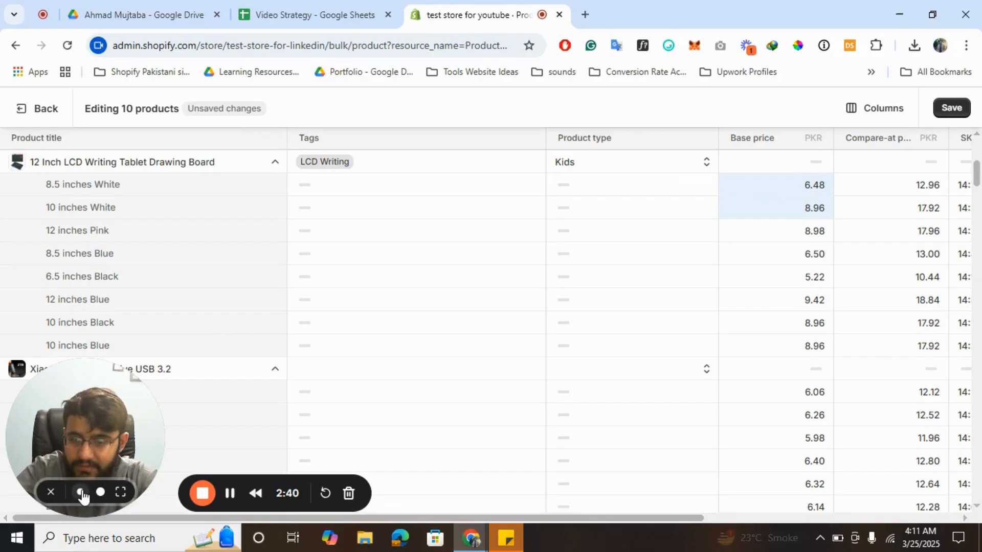
click(51, 492)
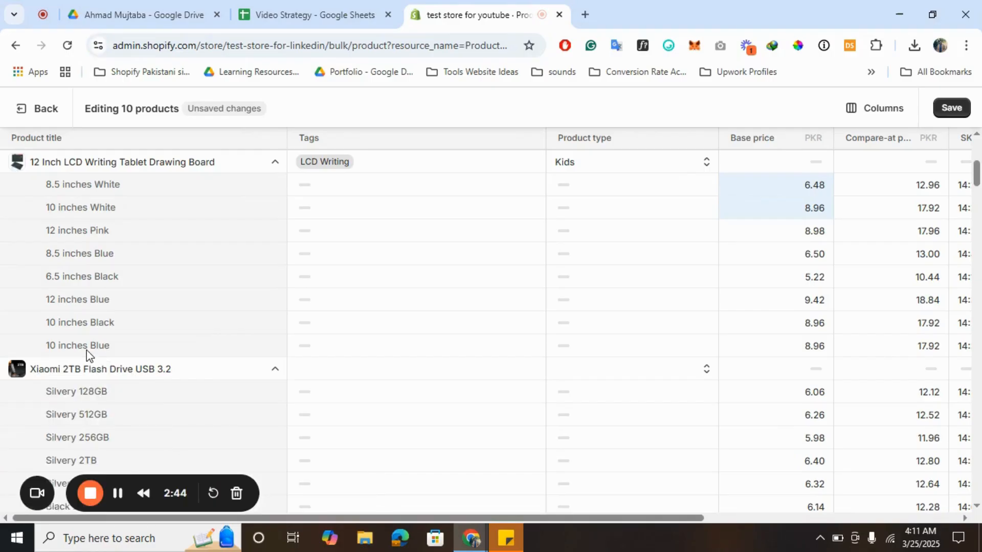
scroll(581, 265, up, 5)
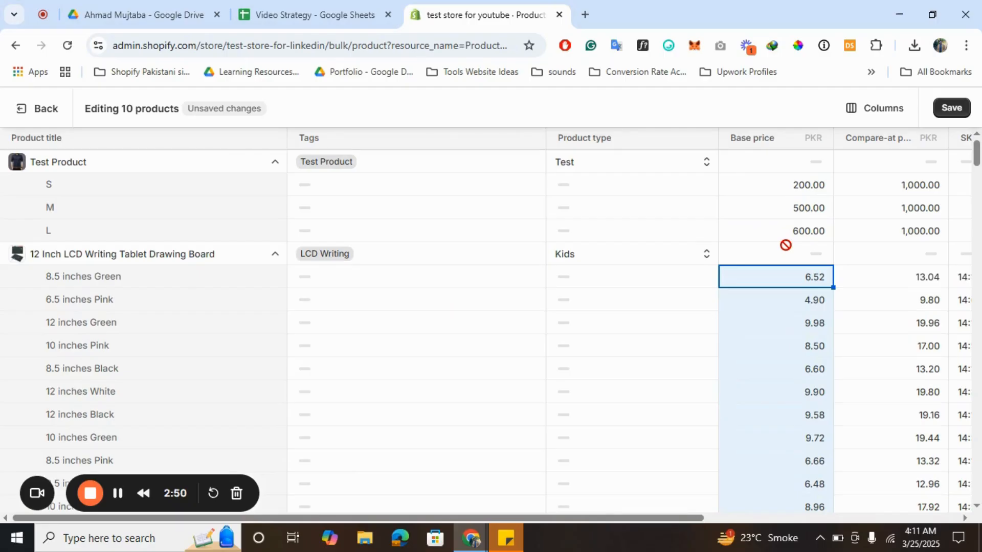
scroll(819, 336, down, 3)
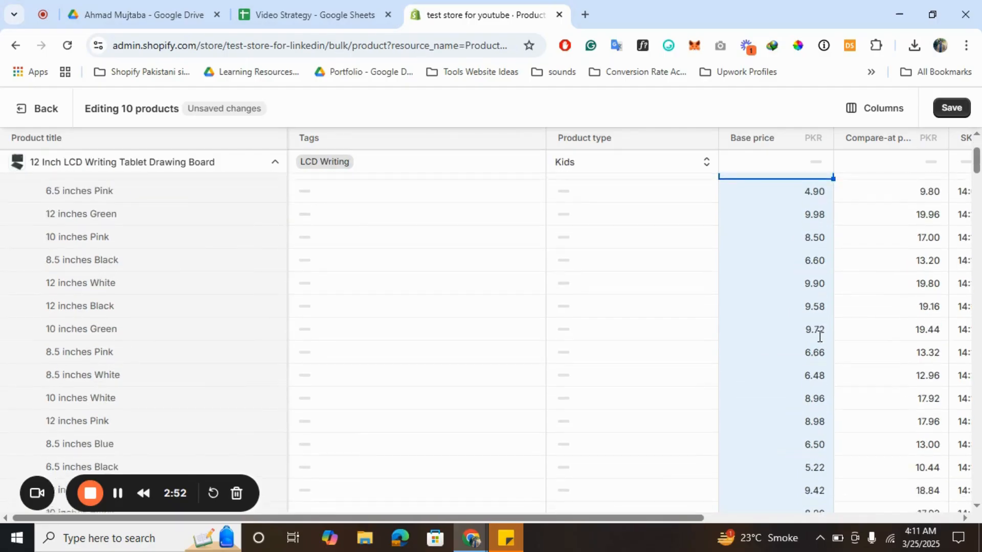
scroll(819, 336, down, 2)
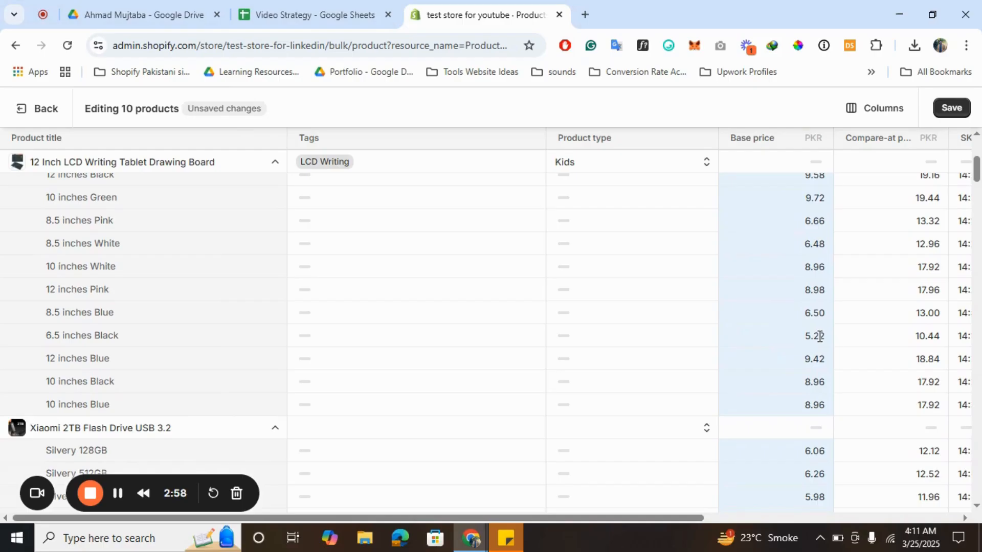
key(shift+Up)
key(shift+Up)
key(shift+Up)
key(shift+Up)
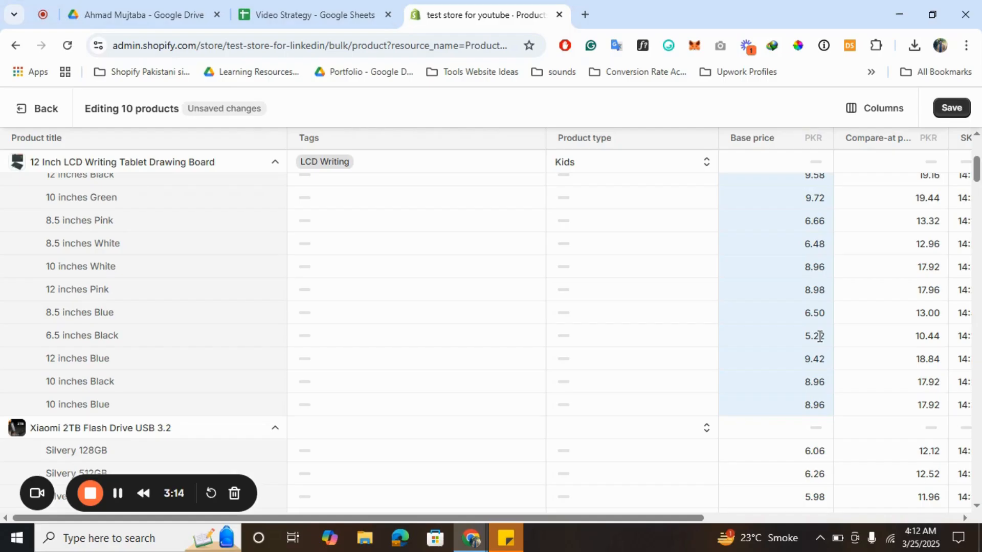
text(5.0)
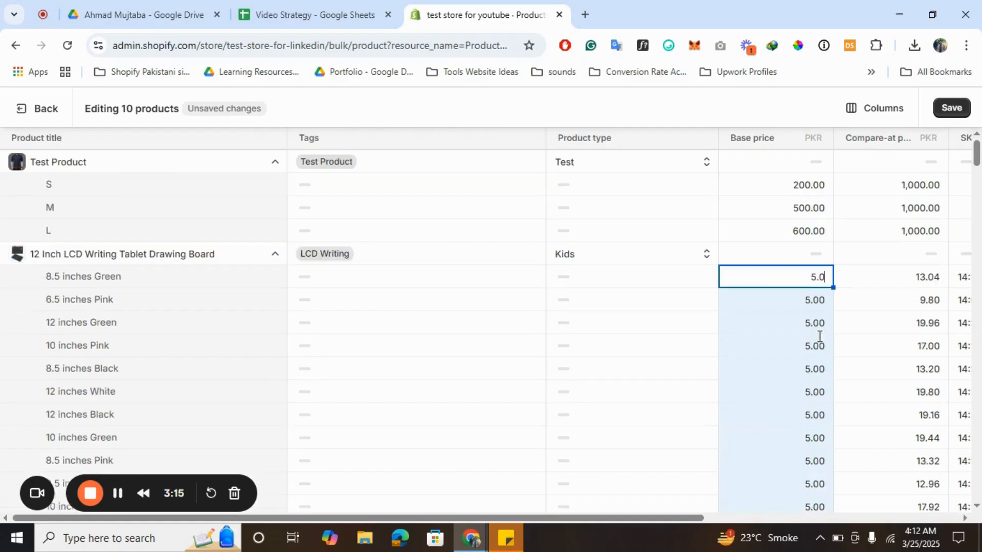
click(764, 340)
Step: Set the base price of the 12 inches Pink variant of the LCD writing tablet to 6.00
scroll(770, 344, down, 6)
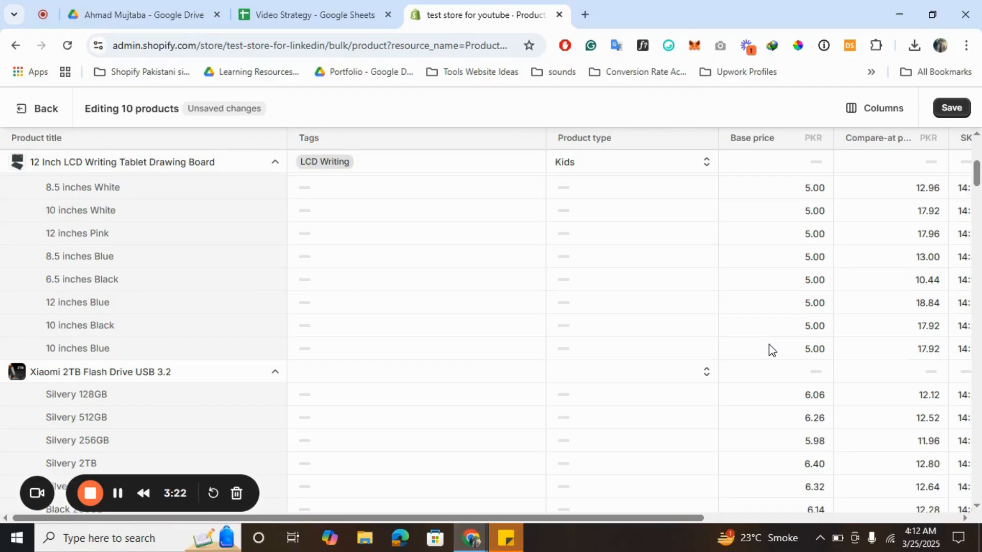
scroll(771, 350, up, 1)
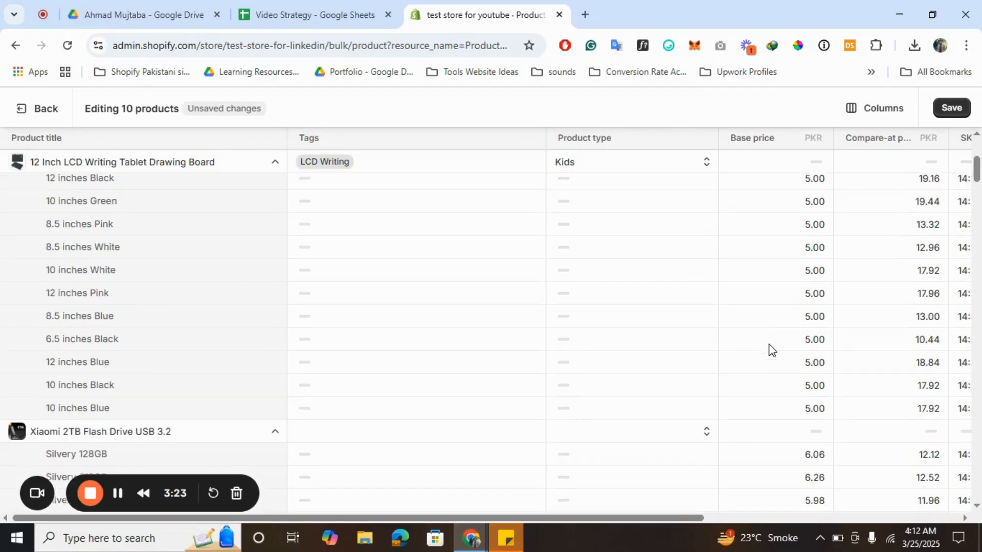
click(804, 297)
text(6.00)
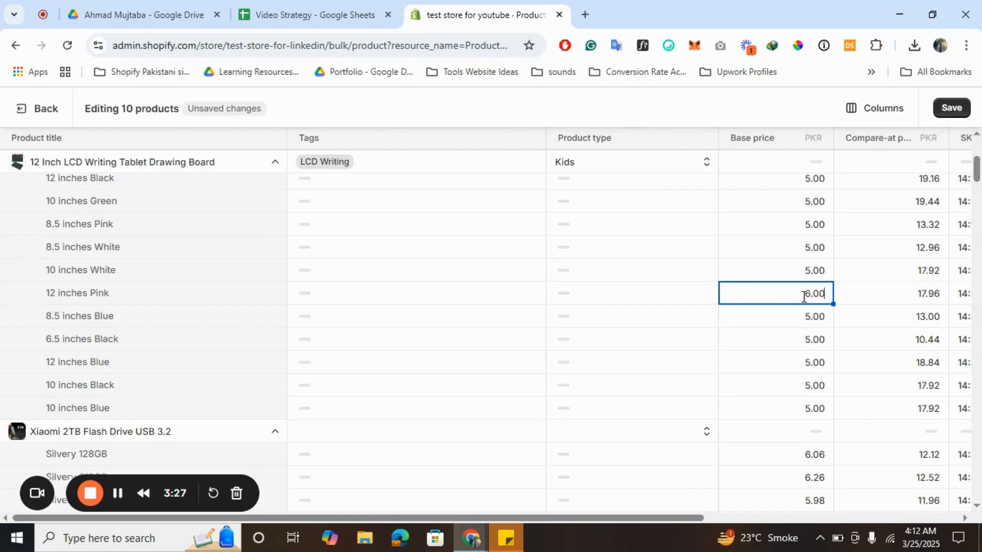
click(814, 321)
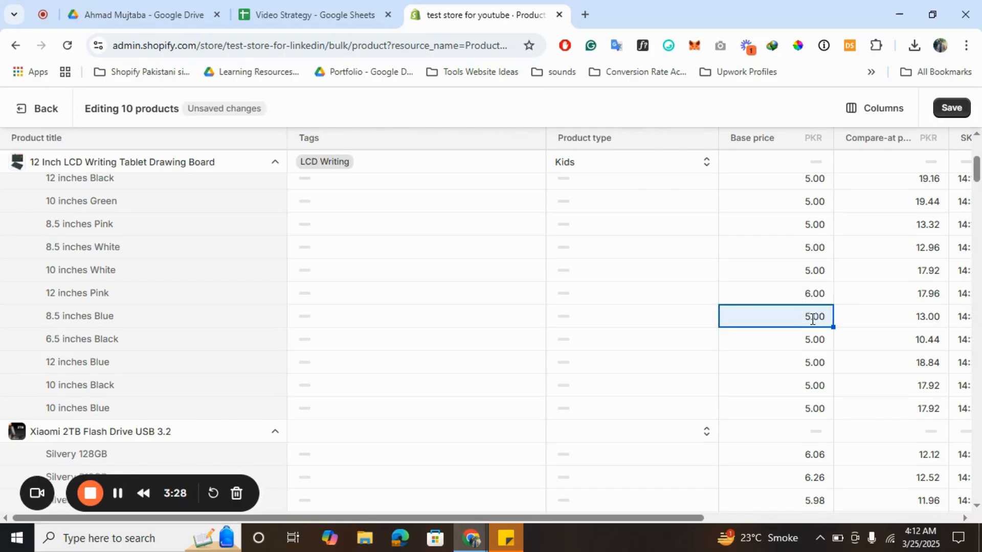
Step: Set the compare-at price of all the LCD writing tablet's variants to 15.00 in one group edit
scroll(813, 325, up, 1)
scroll(813, 327, up, 2)
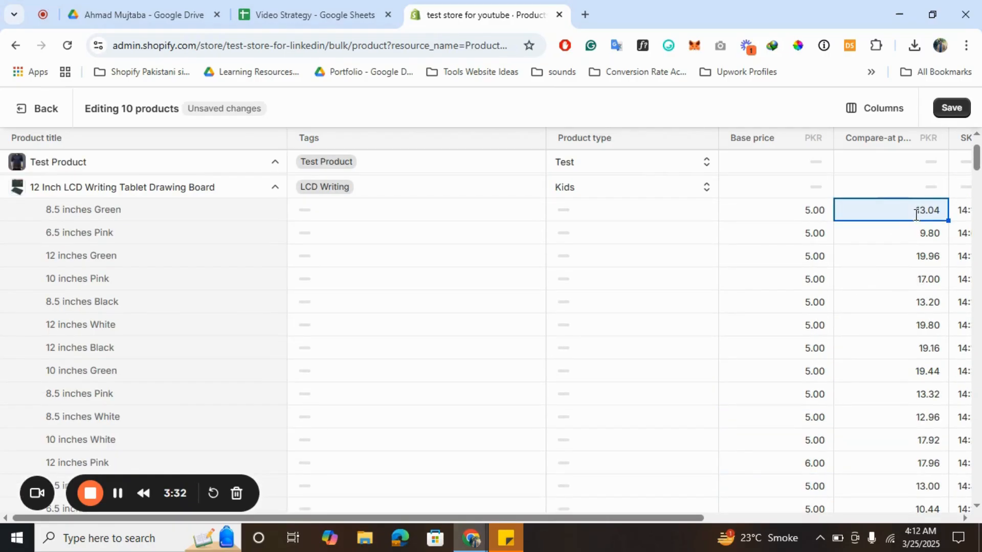
key(shift+Down)
key(shift+Down)
key(shift+Down)
key(shift+Down)
key(shift+Down)
key(shift+Down)
key(shift+Down)
key(shift+Down)
key(shift+Down)
key(shift+Down)
key(shift+Down)
key(shift+Down)
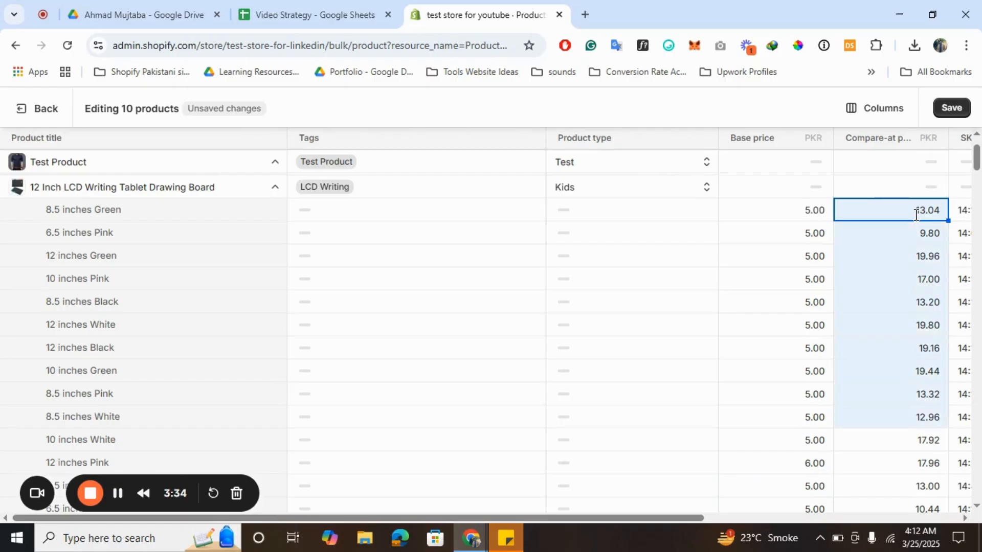
scroll(873, 328, down, 3)
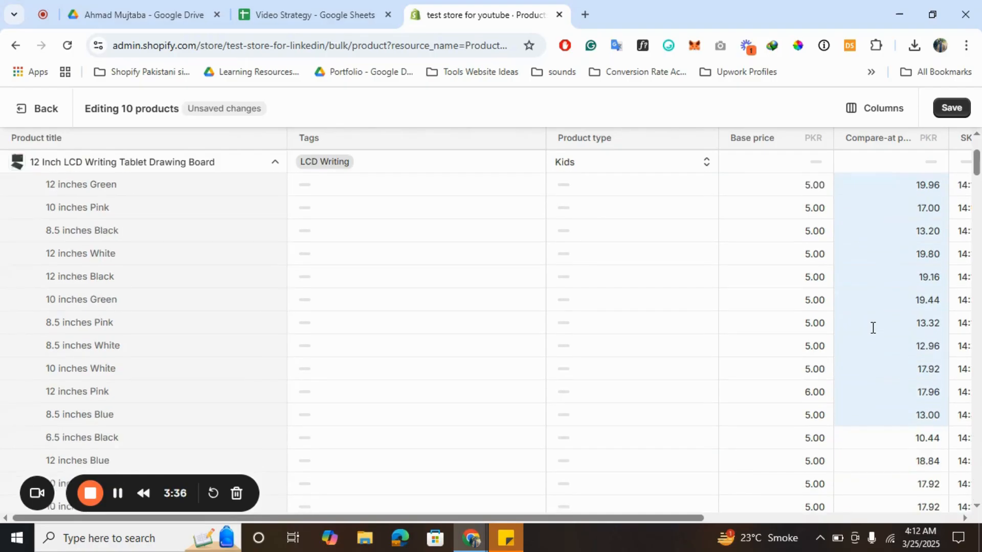
key(shift+Down)
key(shift+Down)
key(shift+Down)
key(shift+Down)
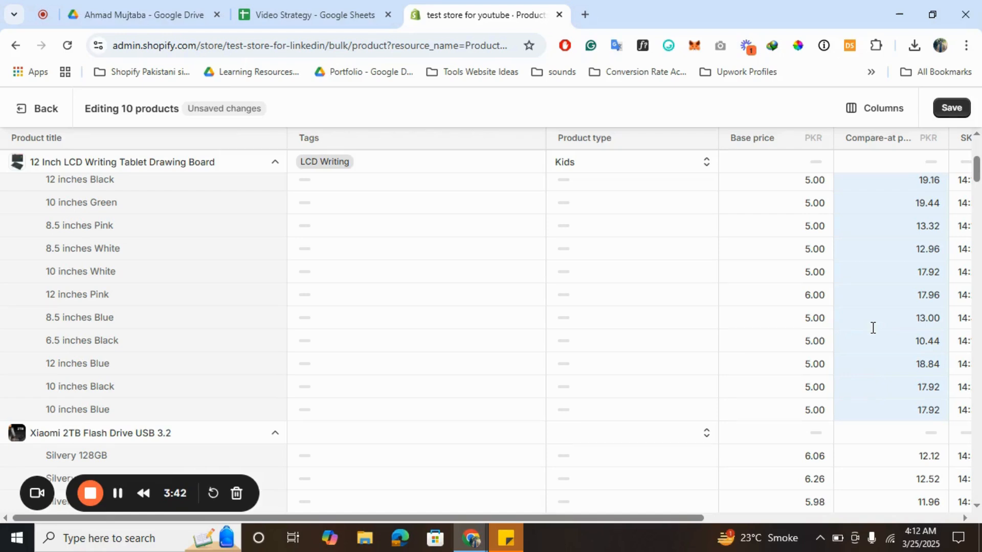
text(15)
click(918, 336)
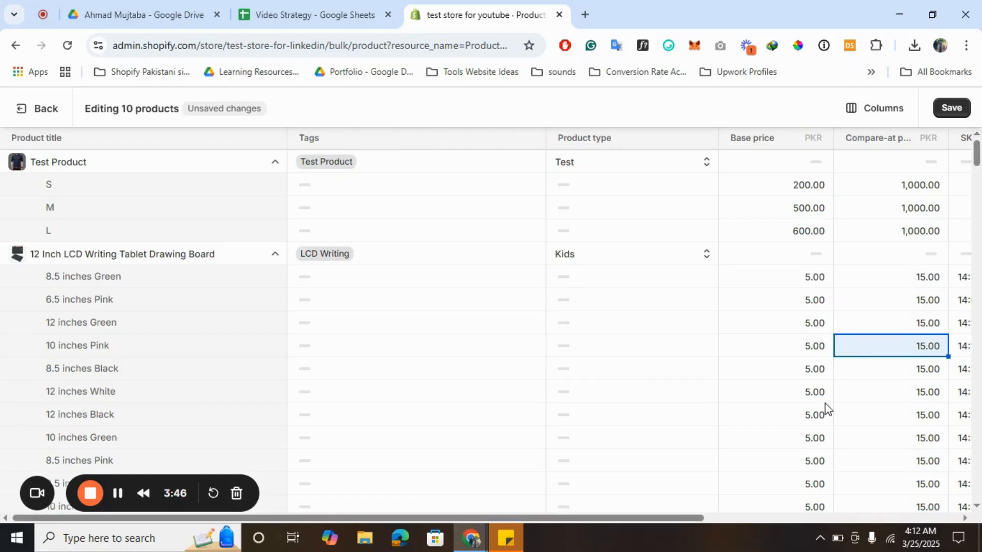
scroll(824, 403, down, 6)
scroll(824, 403, up, 7)
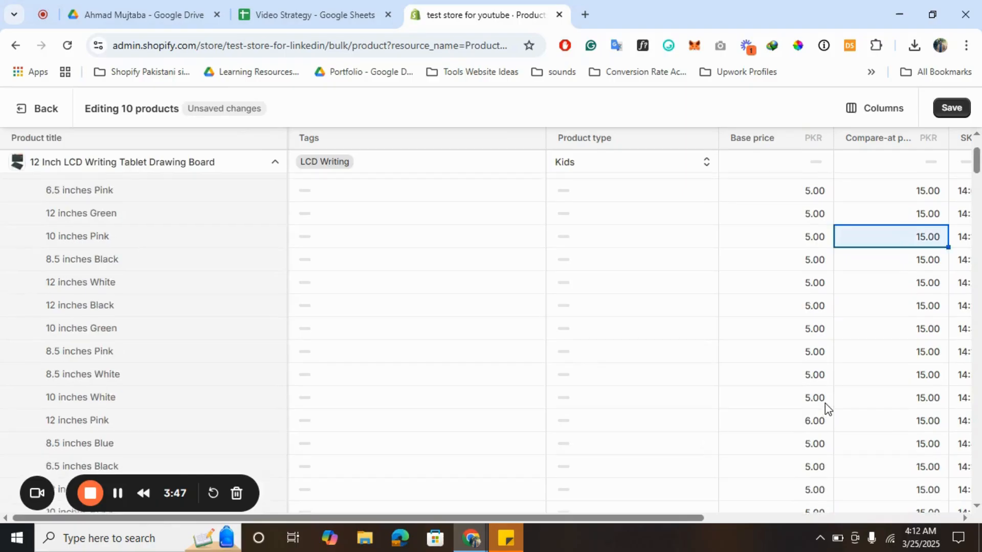
Step: Turn off quantity tracking for the 10 inches Pink and 12 inches Black variants of the LCD writing tablet
scroll(720, 326, right, 3)
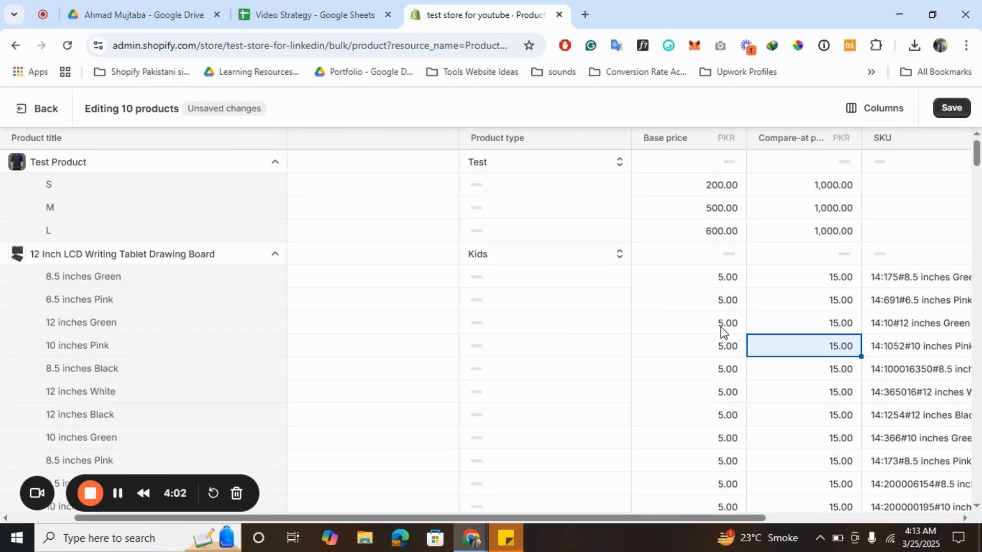
scroll(720, 330, right, 3)
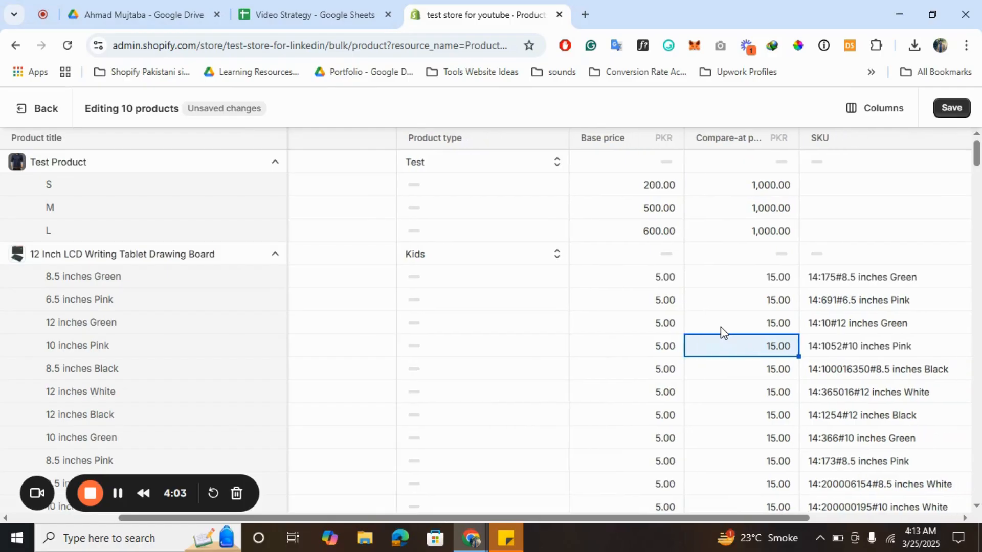
scroll(721, 330, right, 1)
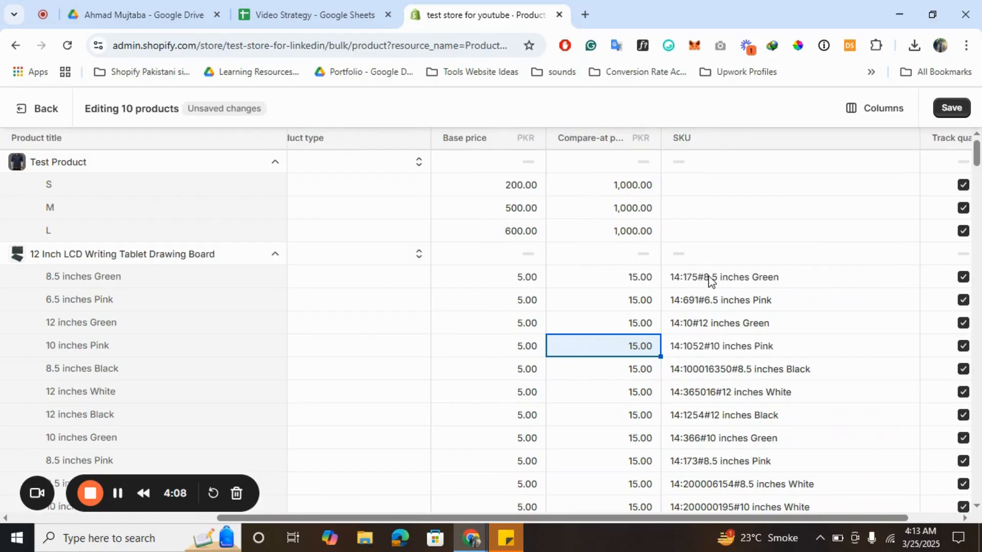
scroll(709, 280, right, 1)
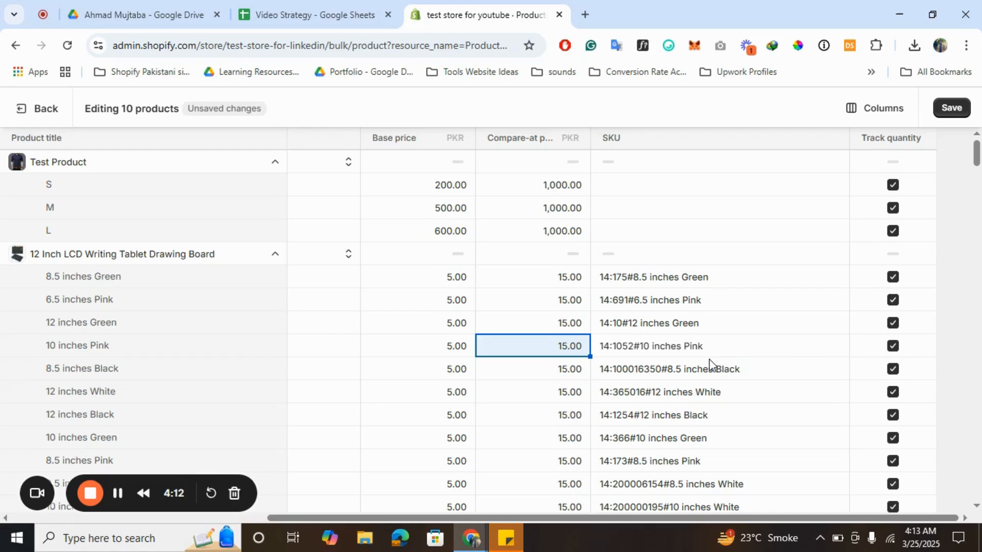
click(893, 346)
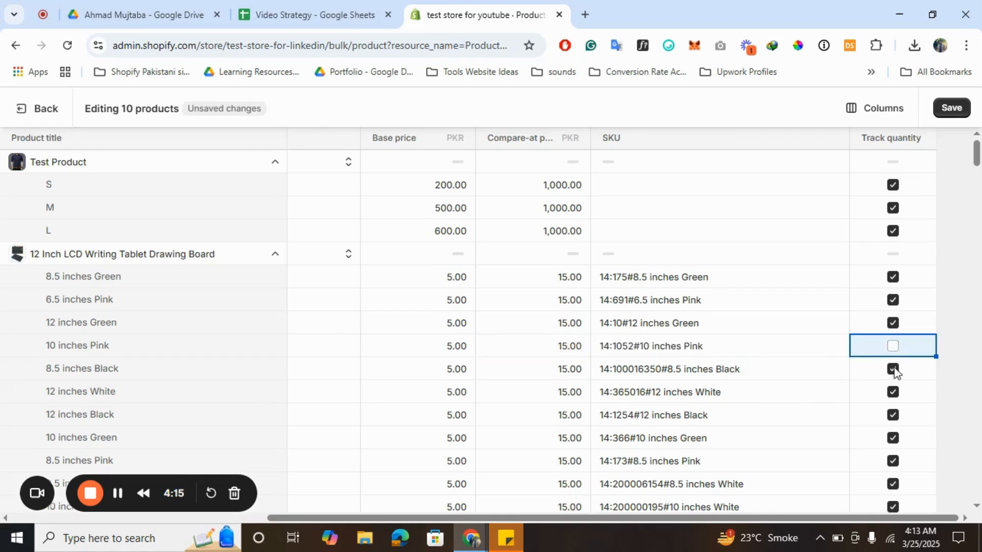
click(894, 413)
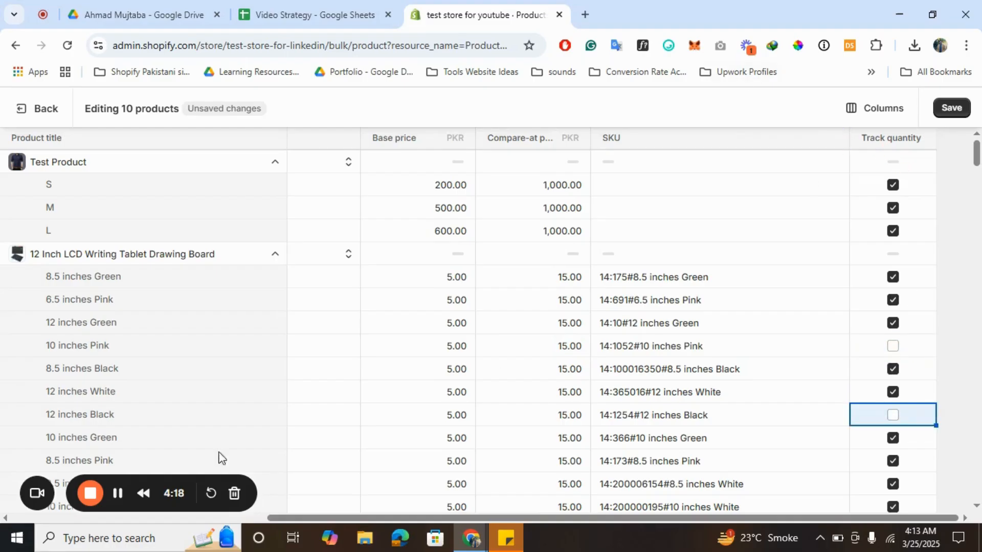
click(46, 499)
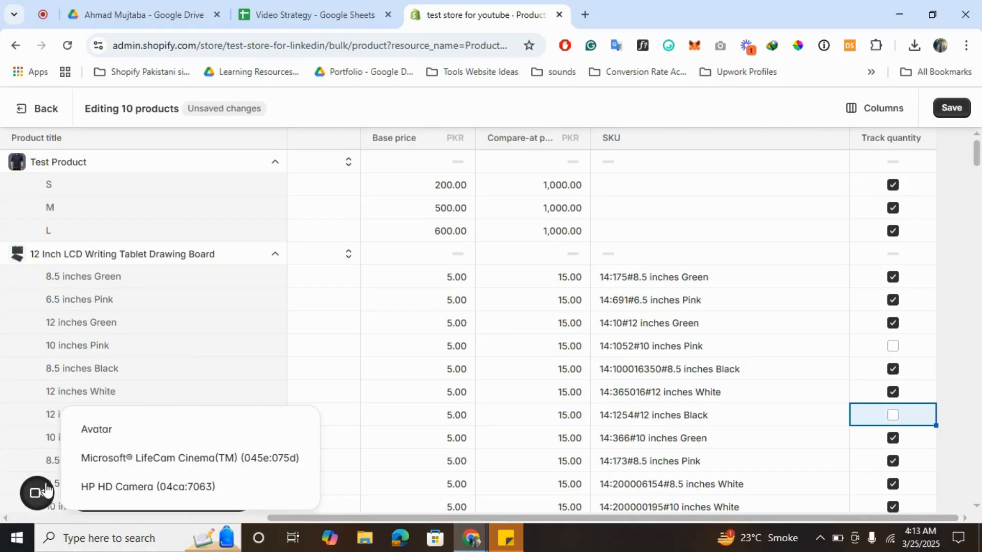
click(134, 464)
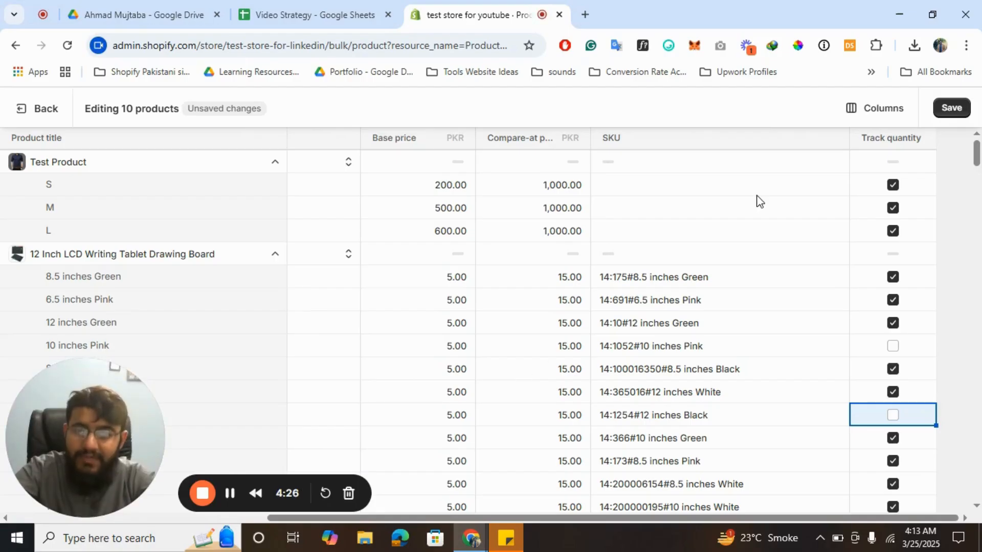
Step: Open the bulk editor's column choices and look through the pricing and inventory fields
click(892, 105)
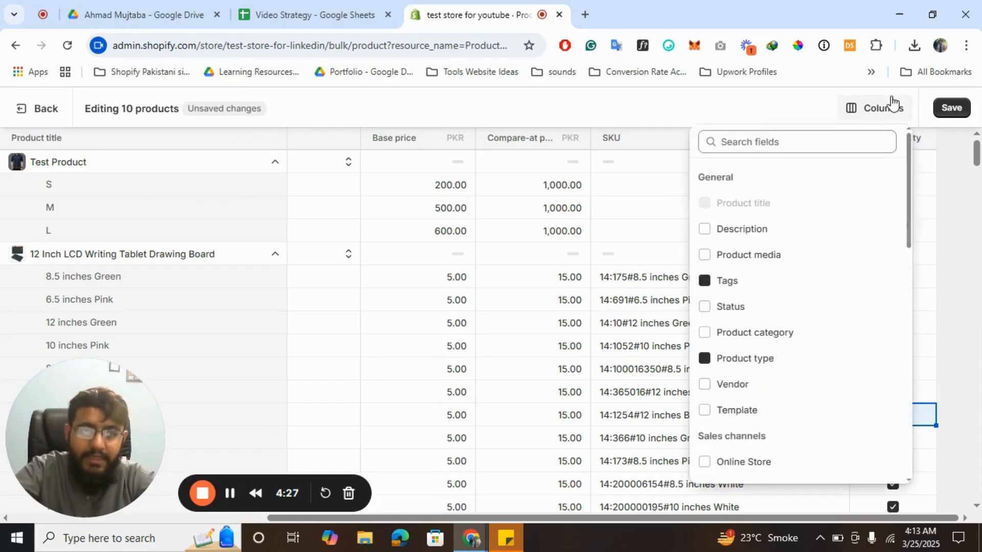
scroll(792, 369, down, 6)
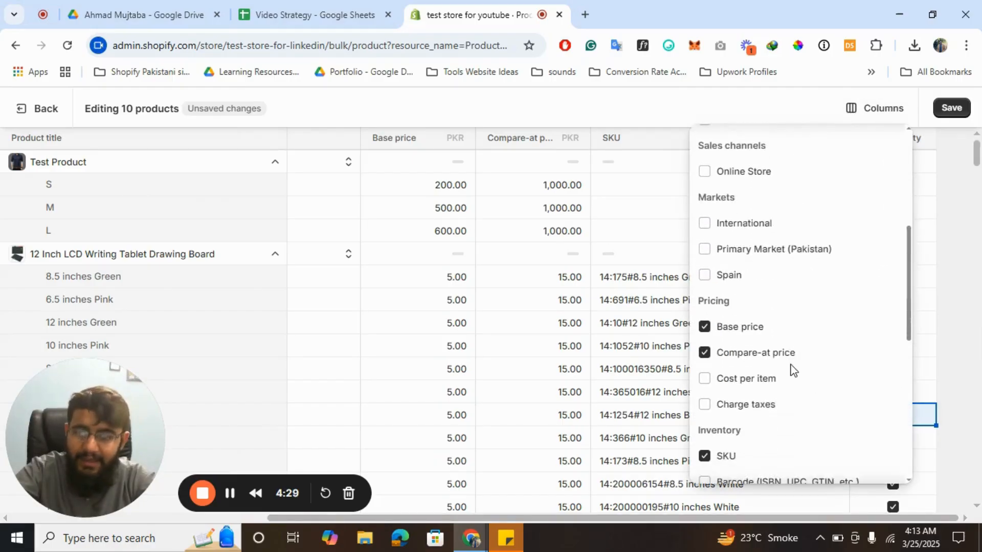
scroll(790, 365, down, 2)
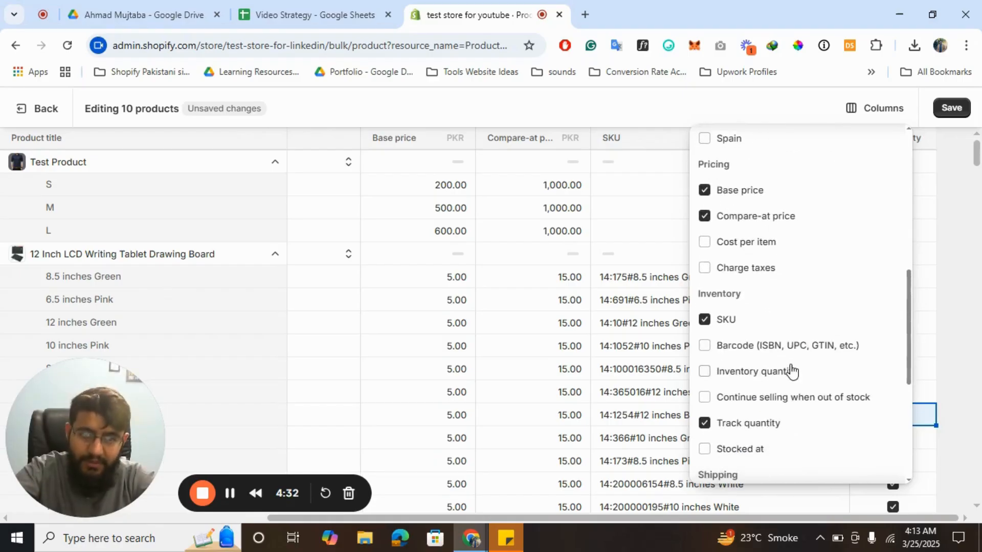